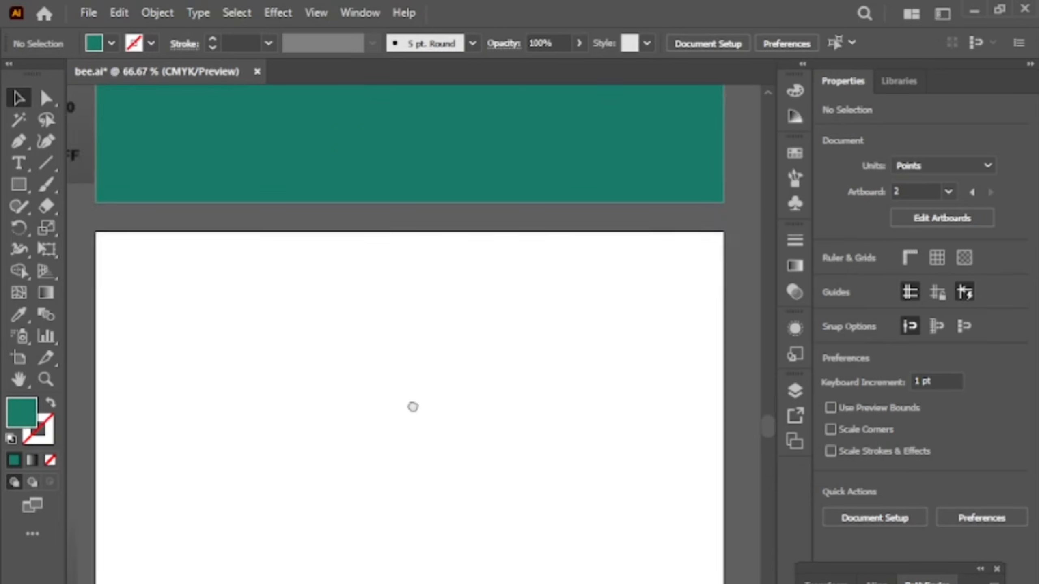
Step: Draw an upright ellipse about 130 × 200 pt on the blank artboard and fill it with the palette's orange #FFA227
drag(413, 406, 427, 389)
drag(18, 185, 102, 224)
drag(189, 336, 215, 276)
drag(316, 359, 367, 437)
click(19, 315)
click(135, 318)
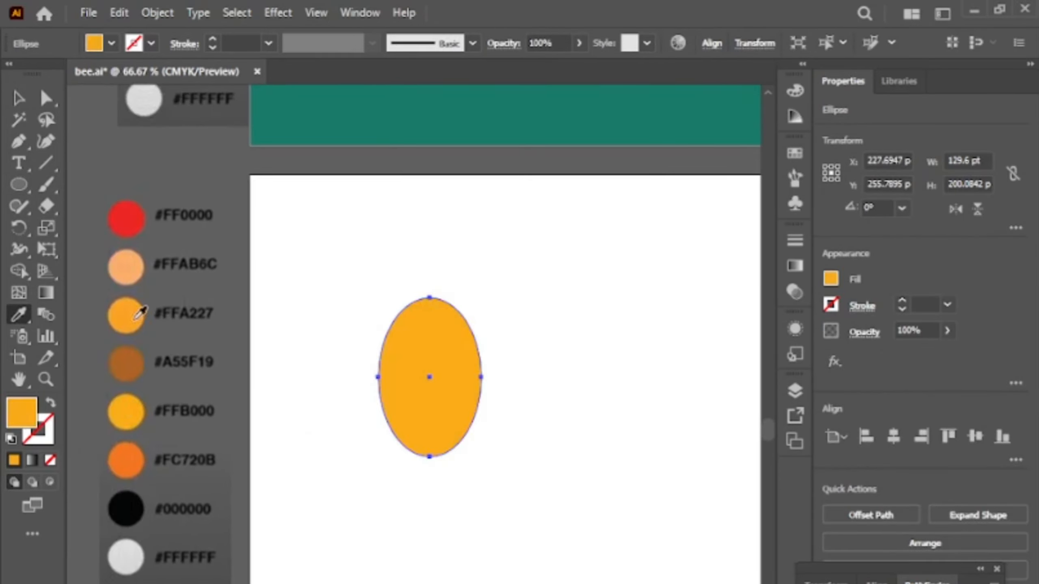
click(135, 268)
Step: Delete the ellipse's right anchor point so that only the left half of the shape remains
click(46, 98)
drag(416, 345, 332, 315)
click(397, 348)
key(Delete)
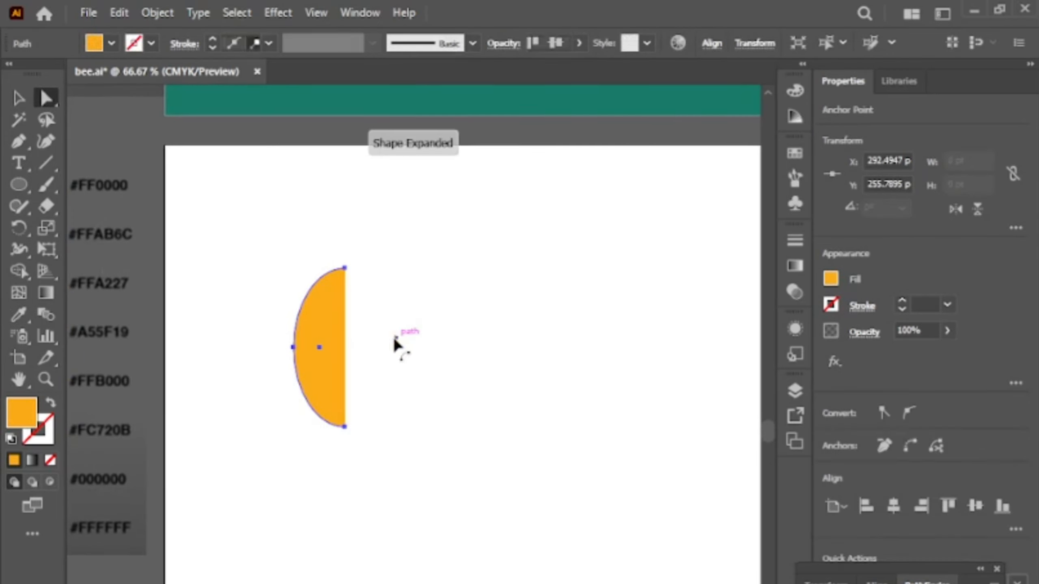
Step: Lengthen the upper and lower handles of the half-ellipse's left anchor point to give it a fuller curve
drag(18, 141, 149, 206)
click(298, 359)
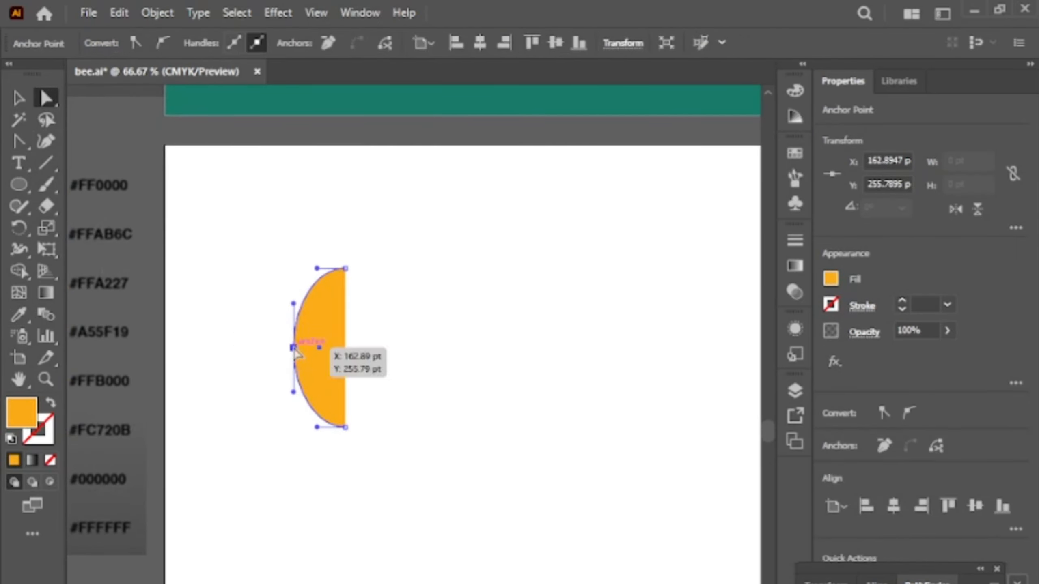
drag(296, 293, 294, 283)
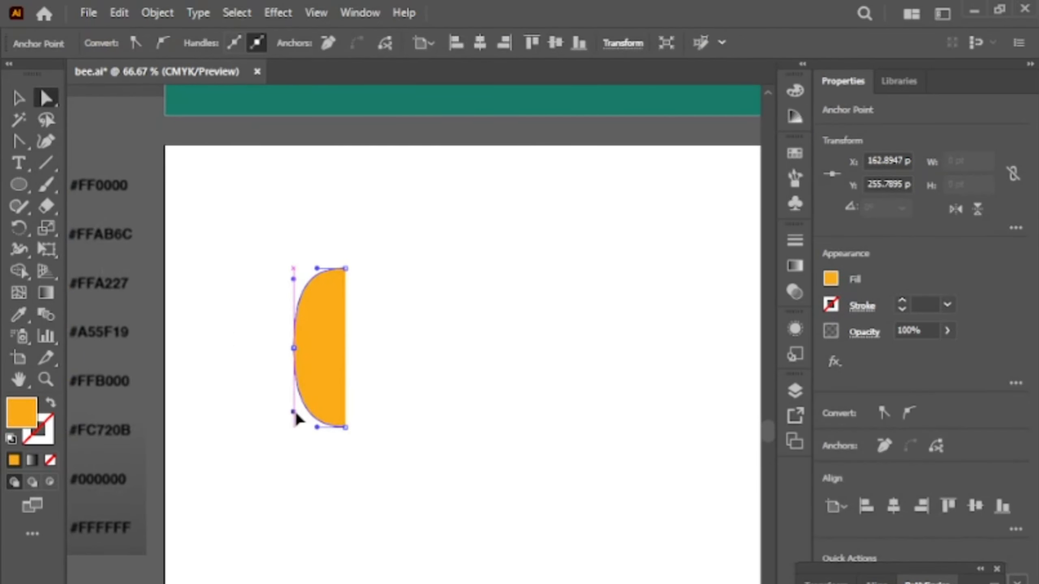
drag(297, 417, 294, 416)
click(262, 245)
Step: Draw a tall orange rectangle about 34 × 221 pt to the right of the half-ellipse
right_click(19, 185)
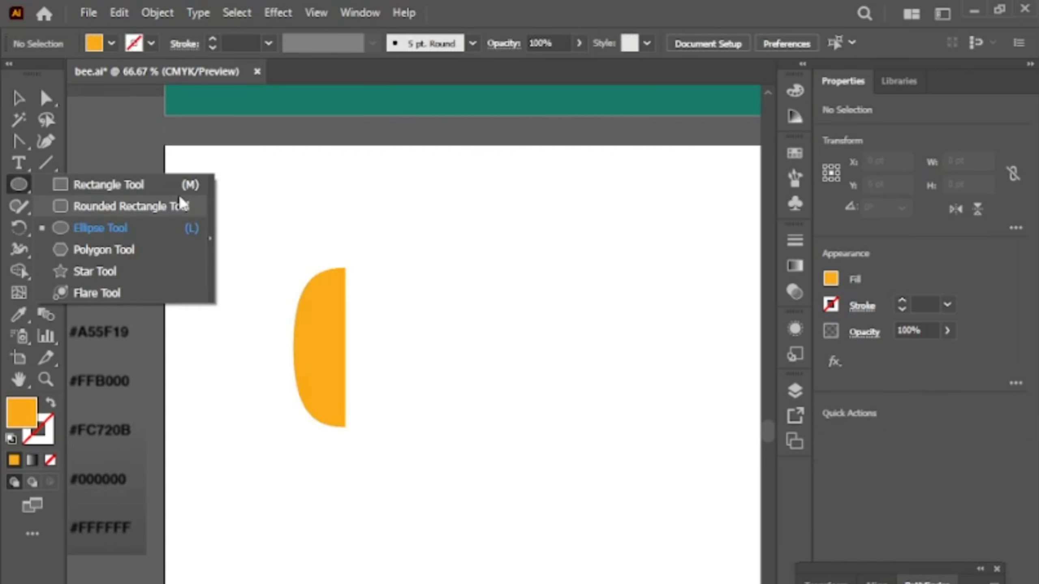
click(174, 186)
drag(444, 272, 361, 225)
drag(377, 332, 378, 389)
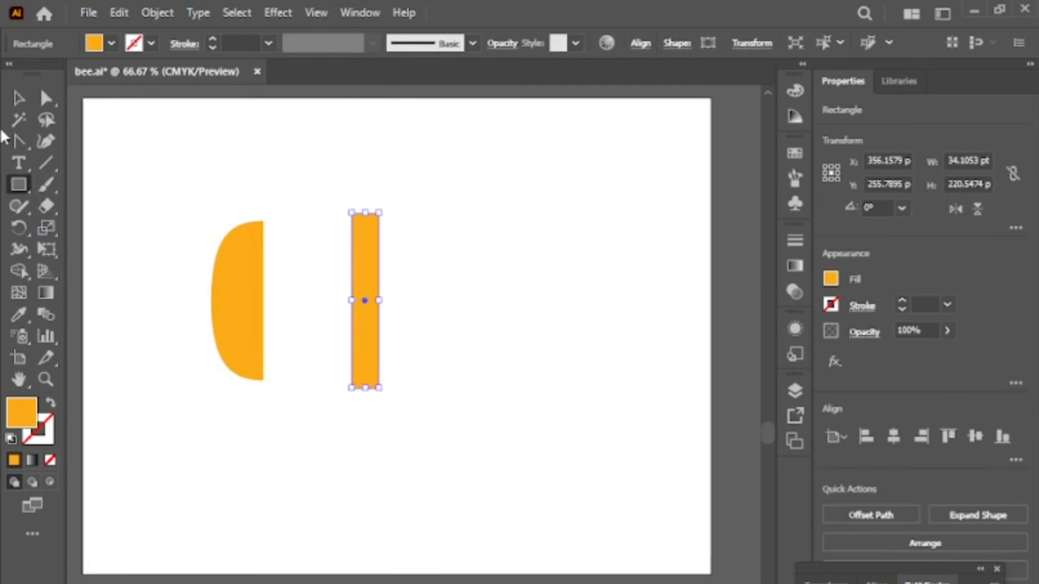
Step: Duplicate the rectangle into five adjoining vertical stripes, with the three middle ones about 17 pt wide
click(19, 98)
click(395, 211)
scroll(395, 211, up, 1)
drag(361, 339, 419, 383)
click(405, 489)
drag(347, 365, 450, 368)
click(426, 492)
click(422, 353)
Step: Fill the second and fourth stripes with the palette's black #000000
scroll(265, 379, down, 1)
scroll(265, 380, left, 2)
click(19, 315)
scroll(123, 369, left, 5)
click(76, 480)
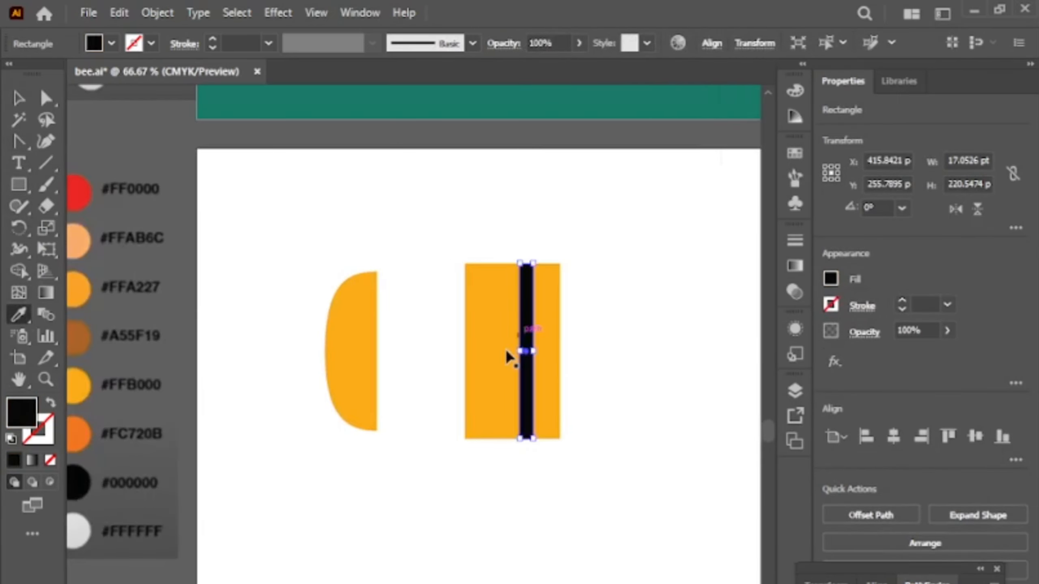
ctrl+click(500, 351)
click(77, 479)
Step: Narrow the rightmost orange stripe from its left edge
click(18, 98)
click(385, 286)
scroll(489, 342, up, 3)
drag(577, 308, 530, 329)
click(535, 336)
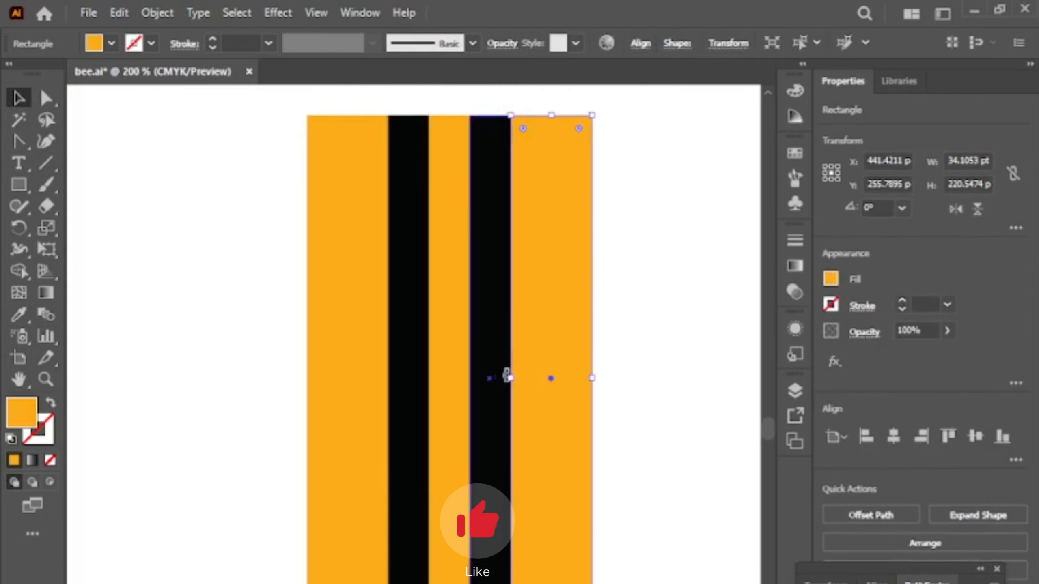
drag(510, 377, 546, 378)
Step: Move the other four stripes together to the right until they adjoin the narrowed stripe
click(528, 352)
click(484, 312)
shift+click(449, 313)
shift+click(408, 313)
double_click(353, 313)
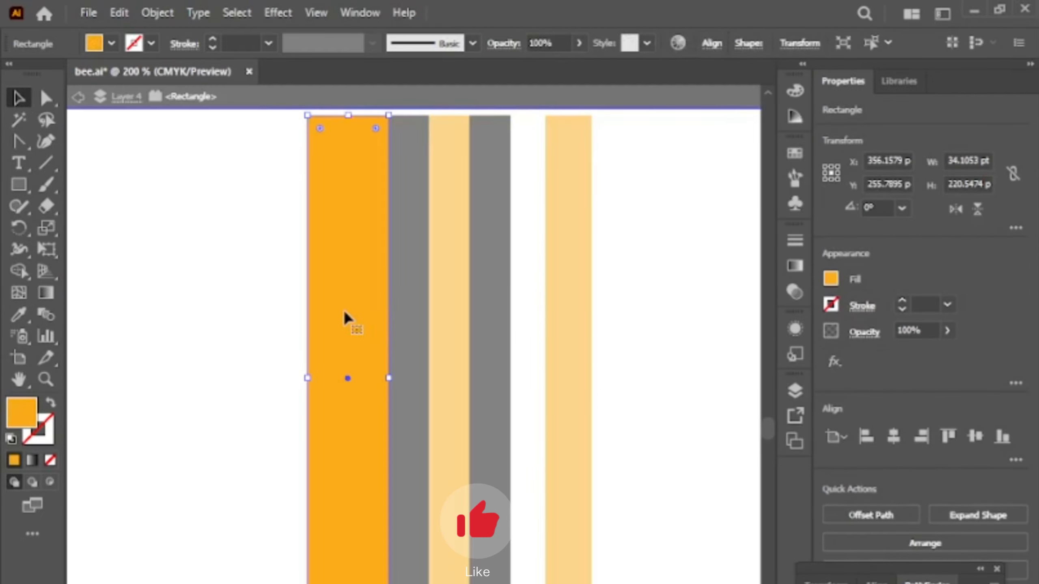
key(Escape)
shift+click(489, 319)
shift+click(450, 321)
shift+click(401, 323)
drag(349, 308, 382, 309)
click(647, 226)
scroll(482, 371, down, 2)
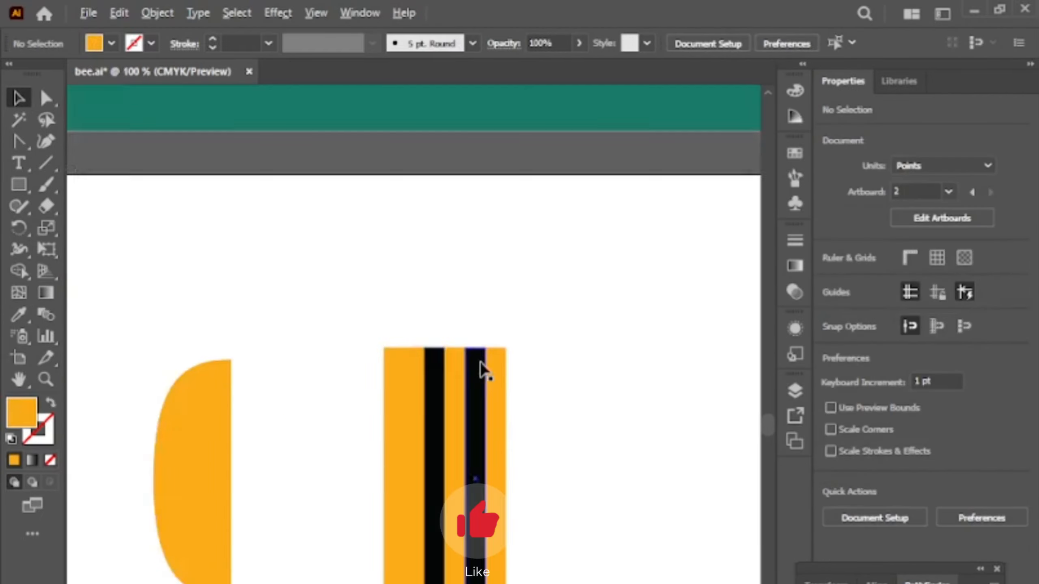
Step: Narrow the leftmost orange stripe to match the rightmost one and save all five stripes as a pattern swatch
scroll(367, 377, up, 1)
click(366, 377)
scroll(388, 378, down, 1)
drag(364, 351, 516, 381)
click(794, 153)
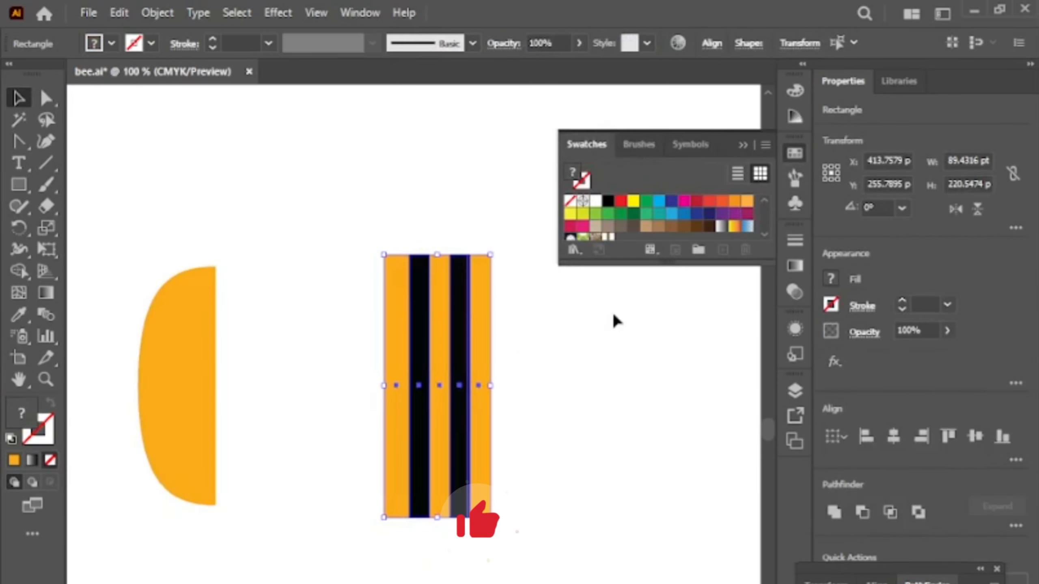
scroll(617, 225, down, 3)
drag(447, 351, 630, 201)
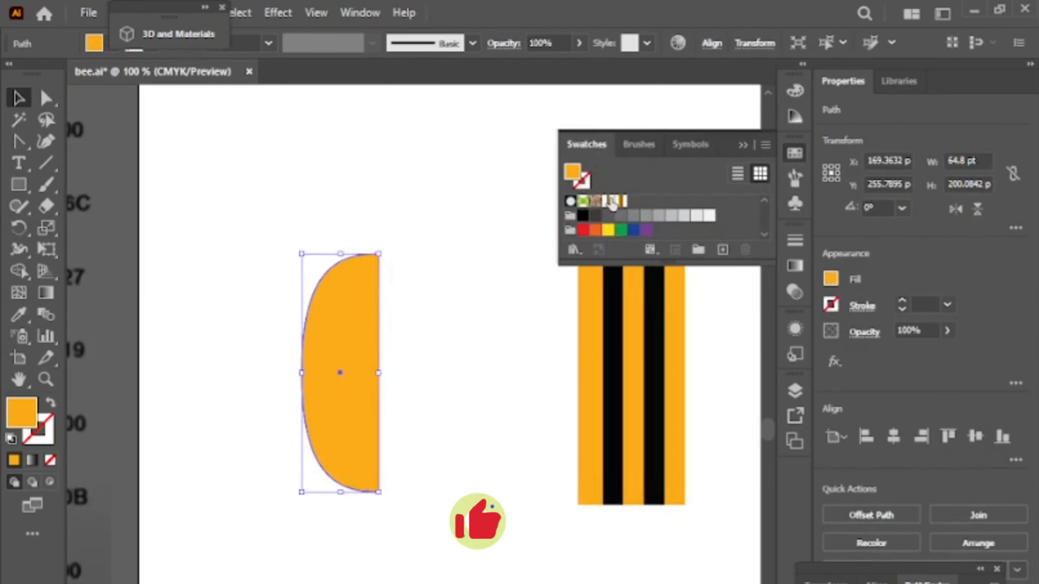
Step: Scale the half-ellipse down to about 41 × 128 pt and fill it with the striped pattern swatch
click(621, 201)
key(ctrl+z)
drag(379, 492, 365, 450)
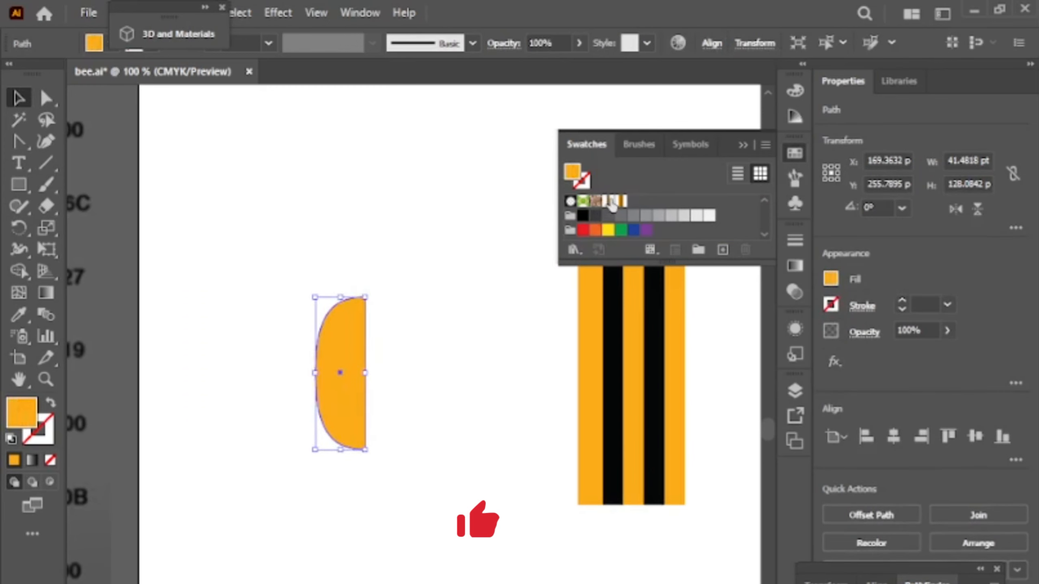
click(608, 201)
click(406, 365)
scroll(325, 385, up, 1)
Step: Nudge the striped half-ellipse horizontally to X about 172.4 pt to adjust where the stripes fall
click(324, 384)
key(Left)
key(Left)
key(Left)
key(Right)
key(Right)
key(Right)
key(Right)
key(Right)
key(Right)
key(Left)
key(Left)
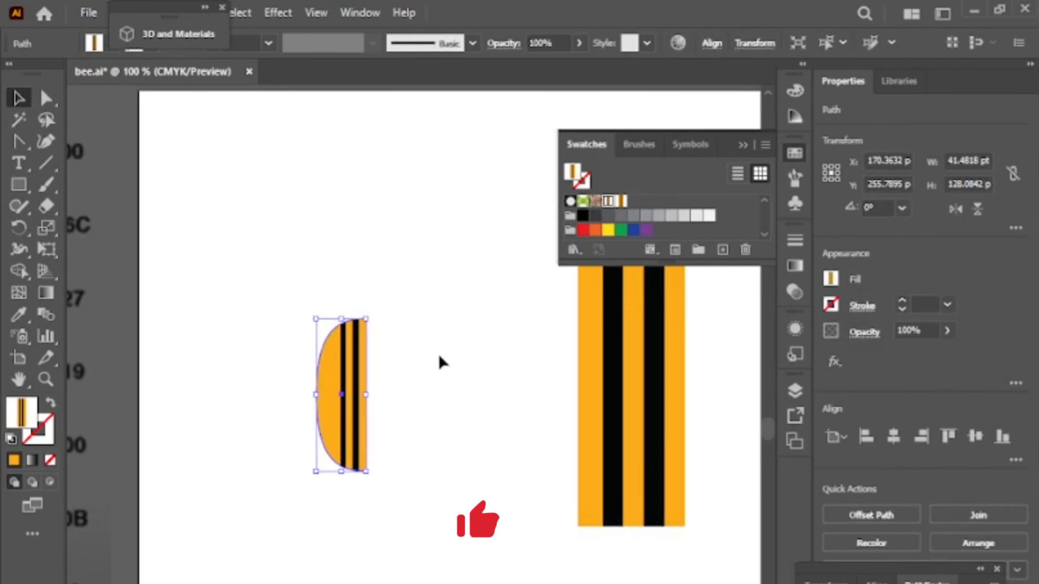
click(432, 303)
click(343, 373)
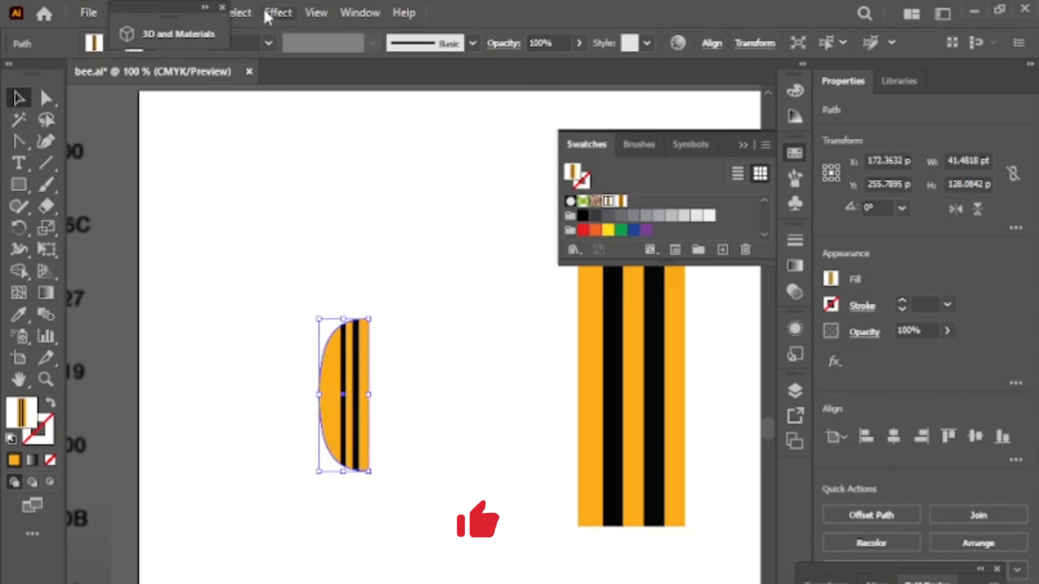
Step: Apply a 360° 3D Revolve to the striped half-ellipse, offset from its right edge, to form the bee's body
click(164, 34)
click(171, 129)
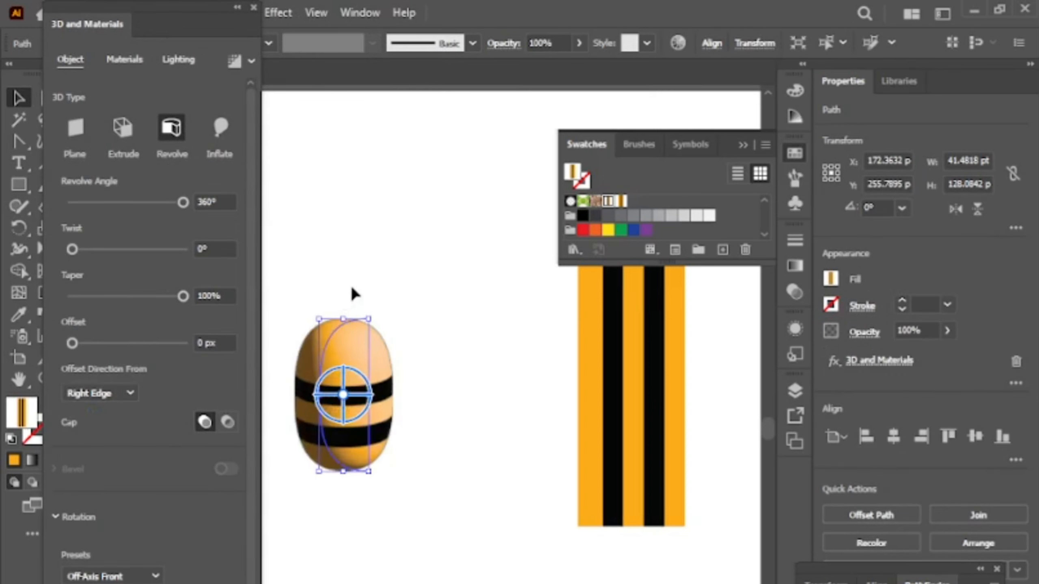
click(384, 270)
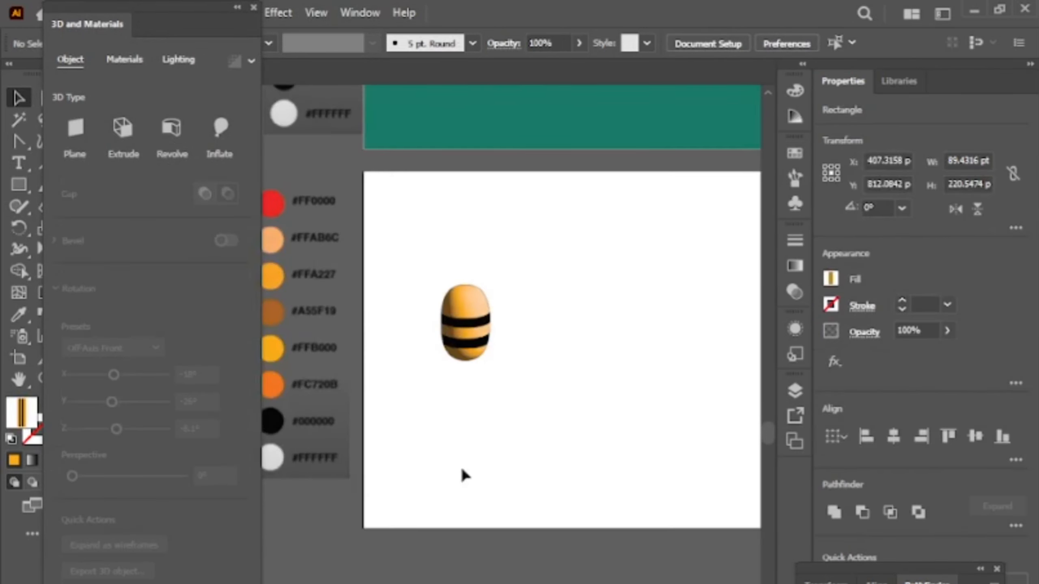
Step: Render the revolved body with ray tracing and apply the Top Left lighting preset
click(410, 319)
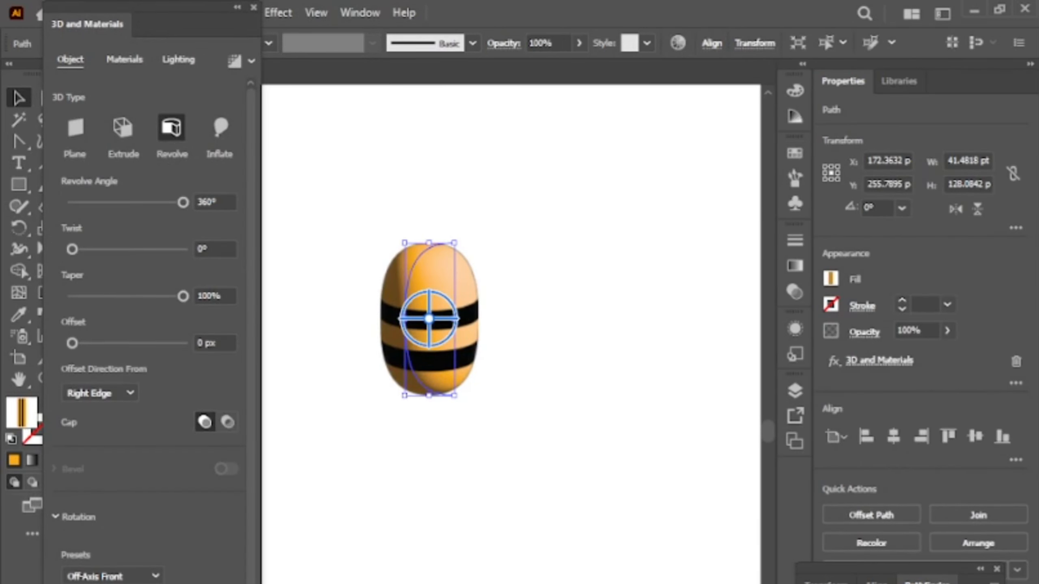
click(231, 62)
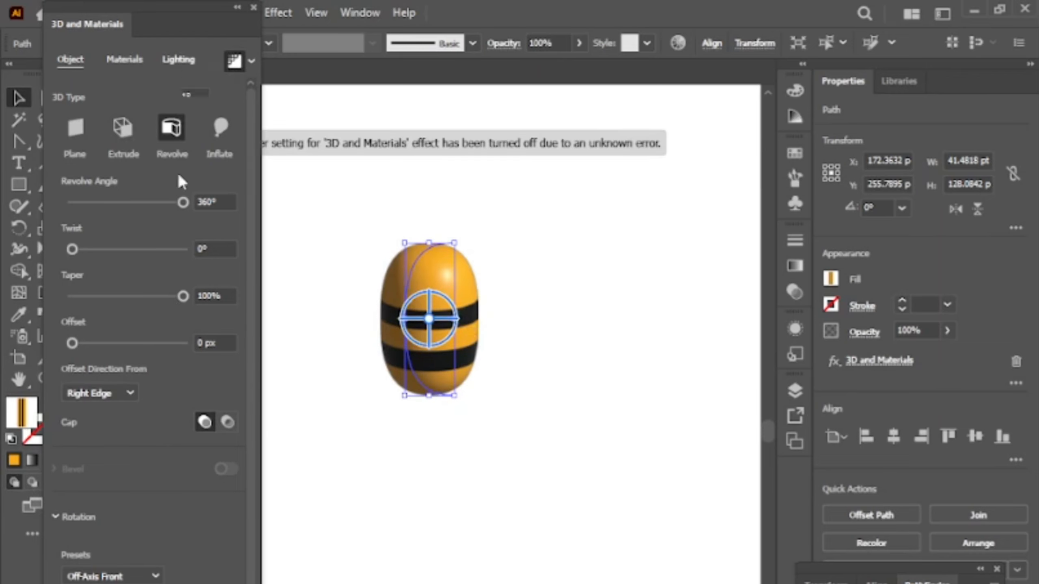
click(178, 59)
click(170, 135)
Step: Rotate the 3D body onto its side with the stripes toward the left and the plain end toward the right
click(70, 59)
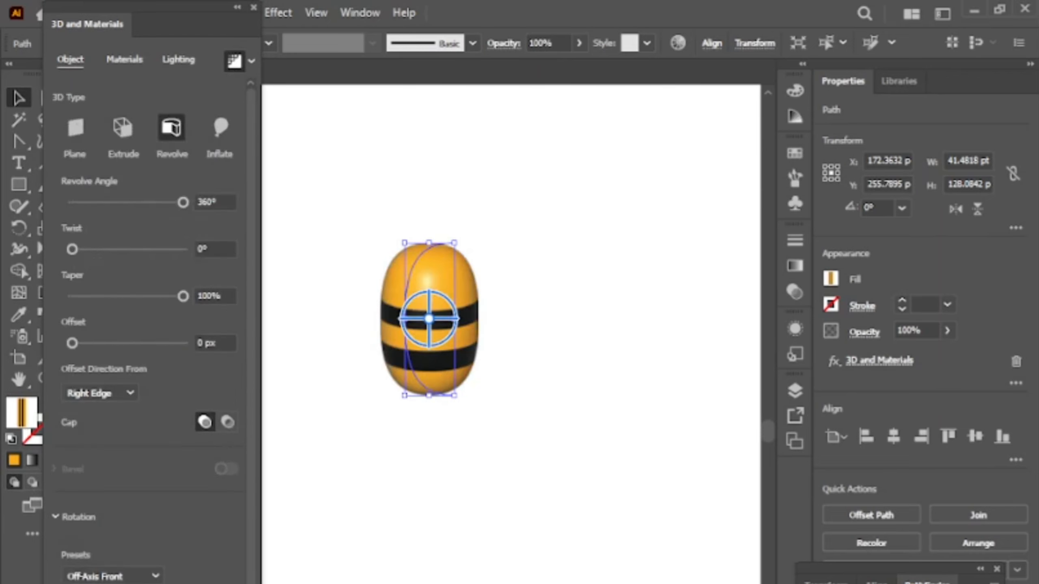
drag(429, 319, 475, 343)
mouse_move(429, 319)
mouse_down()
mouse_move(454, 322)
mouse_move(436, 311)
mouse_move(434, 327)
mouse_move(435, 313)
mouse_up()
click(327, 447)
drag(336, 437, 361, 474)
key(ctrl+plus)
Step: Set the body's light intensity to 115% and its light rotation to -110°
click(471, 389)
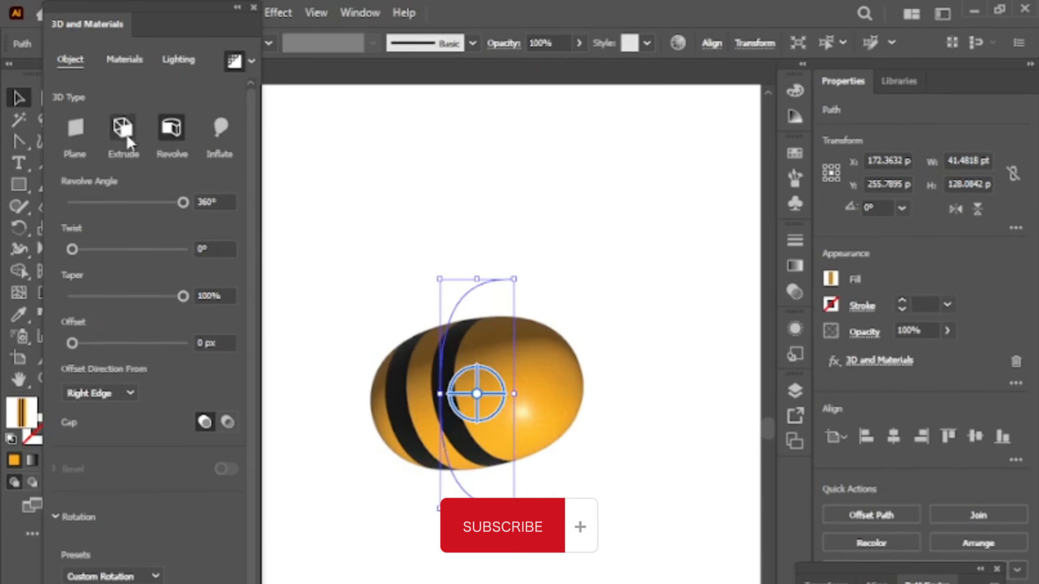
click(178, 60)
drag(102, 565, 249, 581)
drag(108, 521, 137, 526)
drag(151, 565, 91, 561)
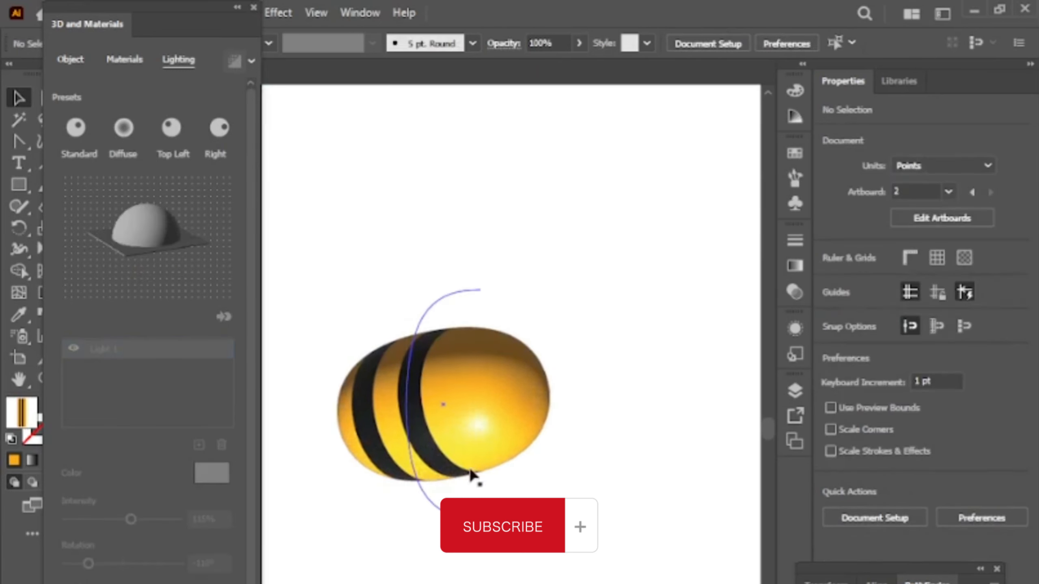
Step: Rotate the 3D body again, keeping the stripes on the left and bringing the highlight onto the upper plain end
click(471, 476)
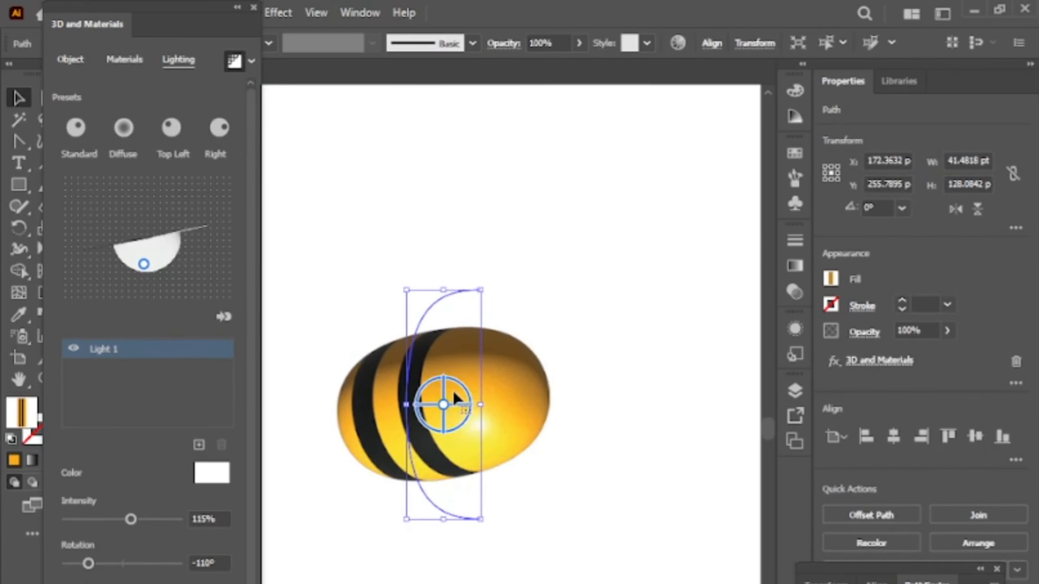
drag(429, 452, 513, 420)
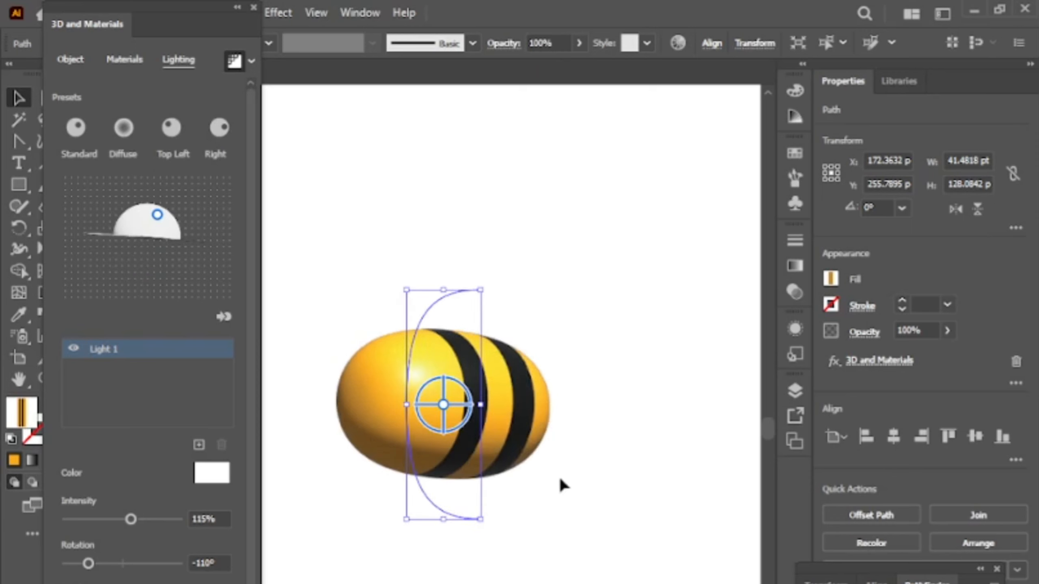
click(70, 59)
mouse_move(443, 405)
mouse_down()
mouse_move(434, 405)
mouse_move(479, 406)
mouse_move(429, 393)
mouse_move(427, 410)
mouse_up()
Step: Adjust the body's lighting for a brighter highlight on the upper front and collapse the 3D settings
click(178, 60)
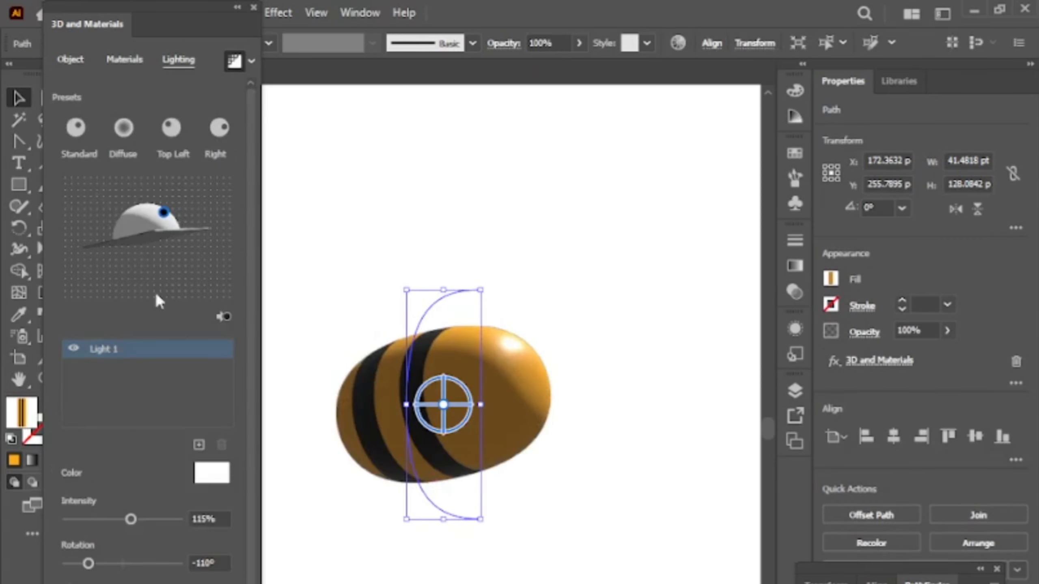
scroll(147, 328, down, 3)
drag(88, 479, 61, 483)
click(522, 502)
click(238, 7)
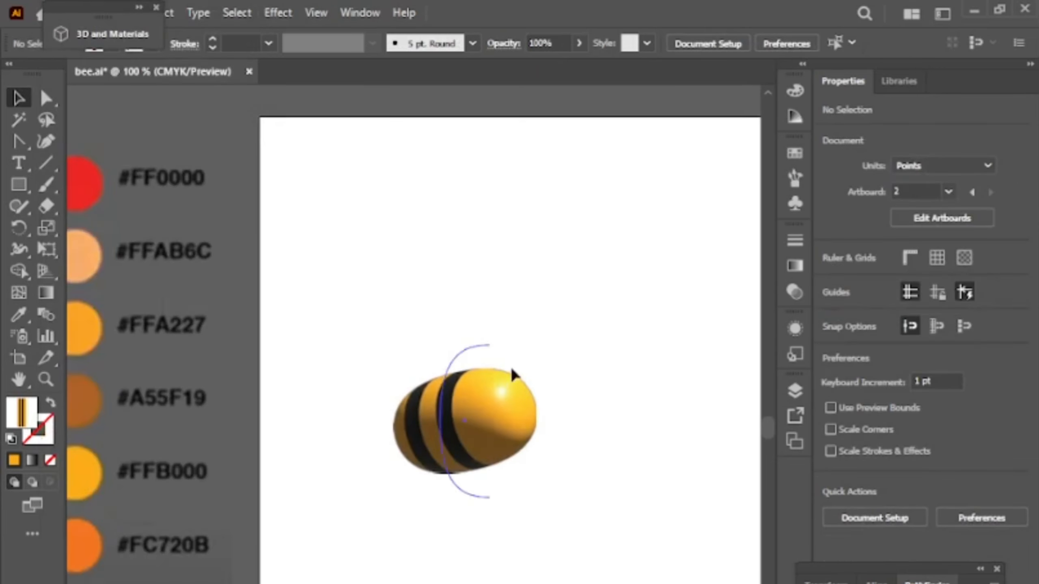
Step: Try to shift the striped body slightly to the right on the artboard
drag(525, 499, 394, 459)
drag(346, 354, 388, 363)
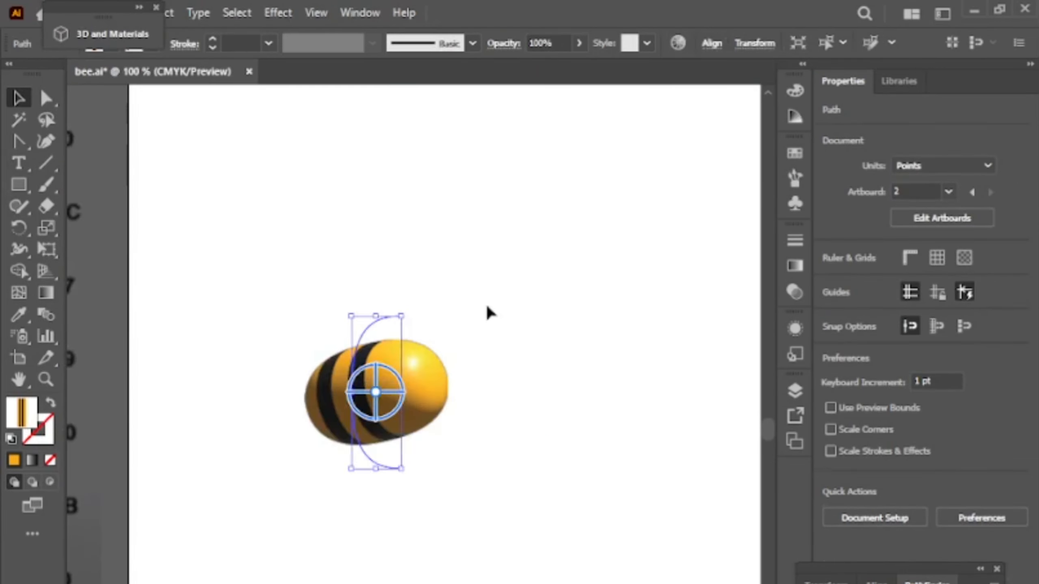
click(485, 305)
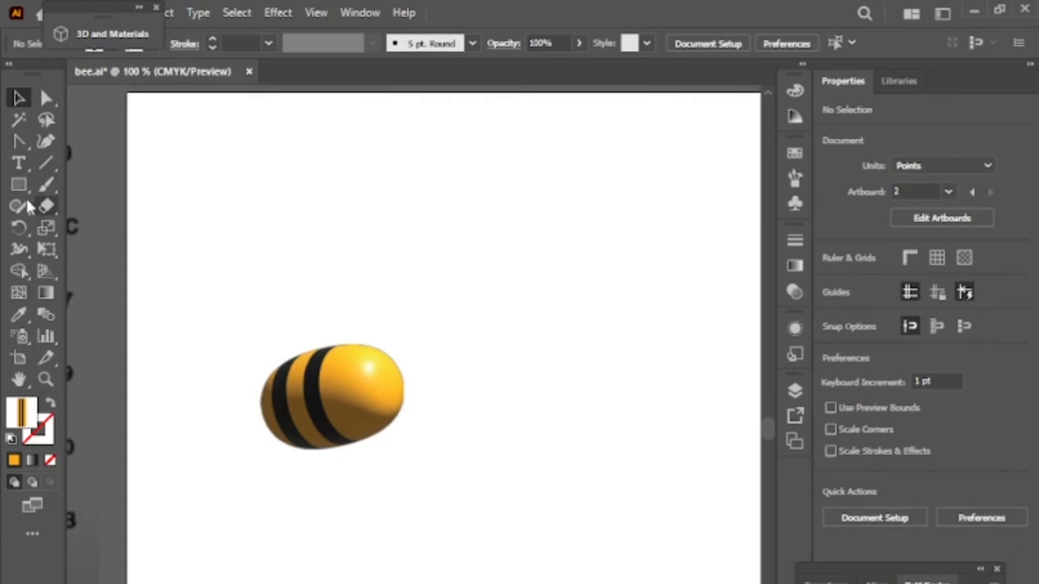
Step: Draw a narrow pointed half-triangle about 52 pt tall above the bee's body with the Pen tool
click(18, 142)
click(356, 284)
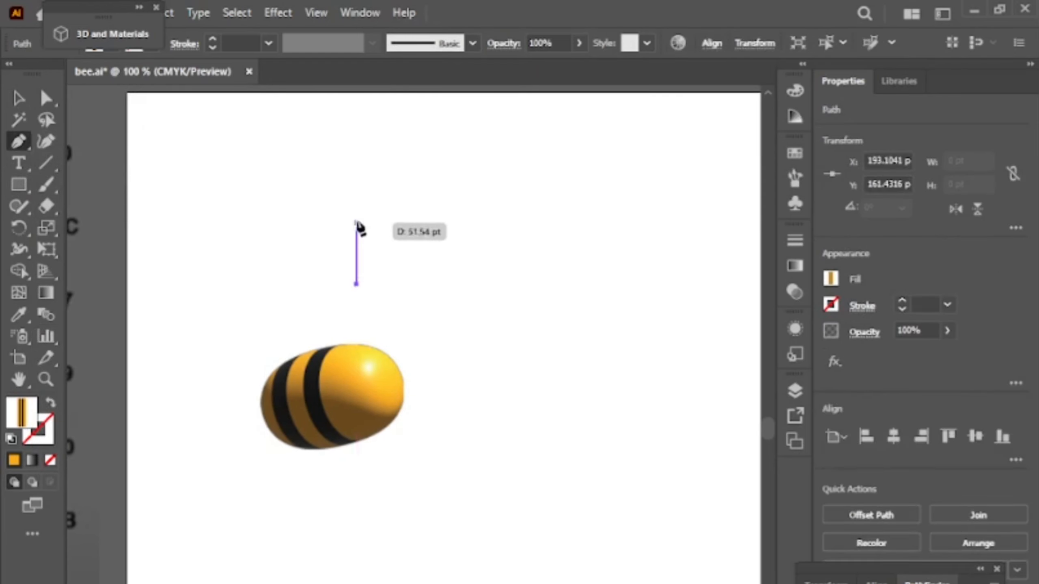
click(346, 285)
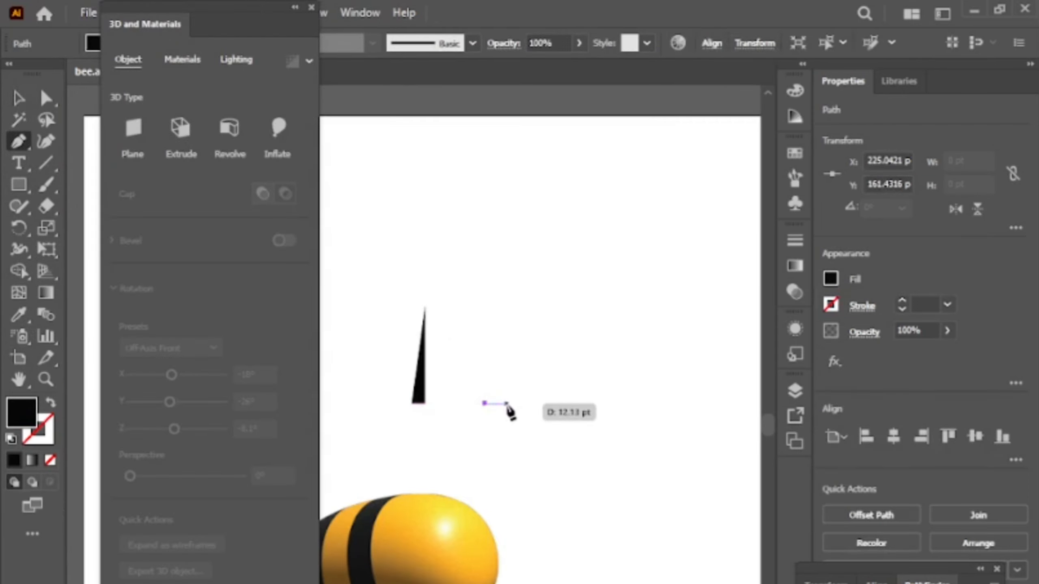
Step: Draw a second black tapered shape with a blunt tip beside the pointed one and make it narrower
click(500, 404)
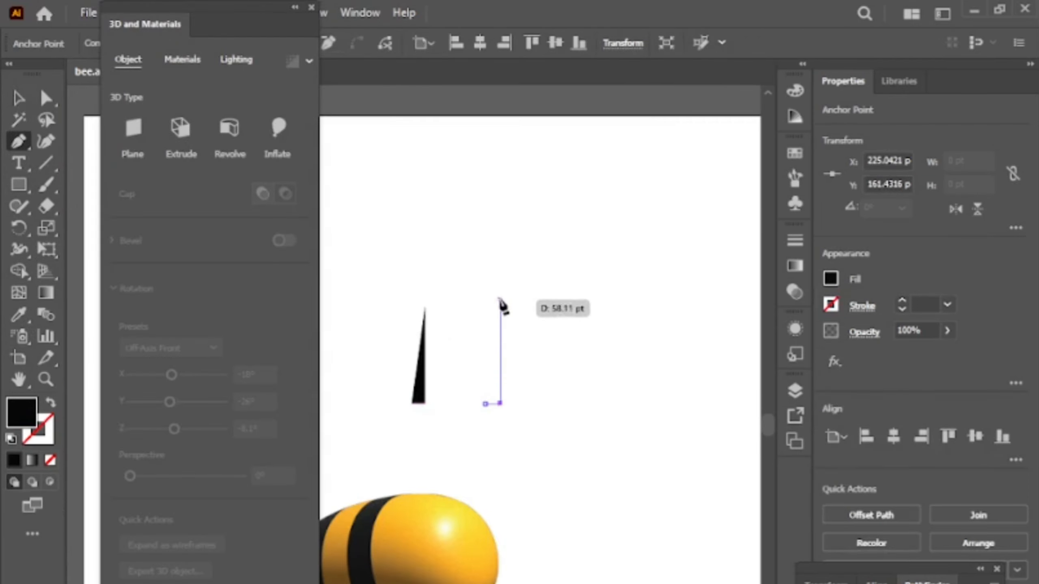
click(498, 285)
scroll(499, 284, up, 3)
click(492, 293)
key(v)
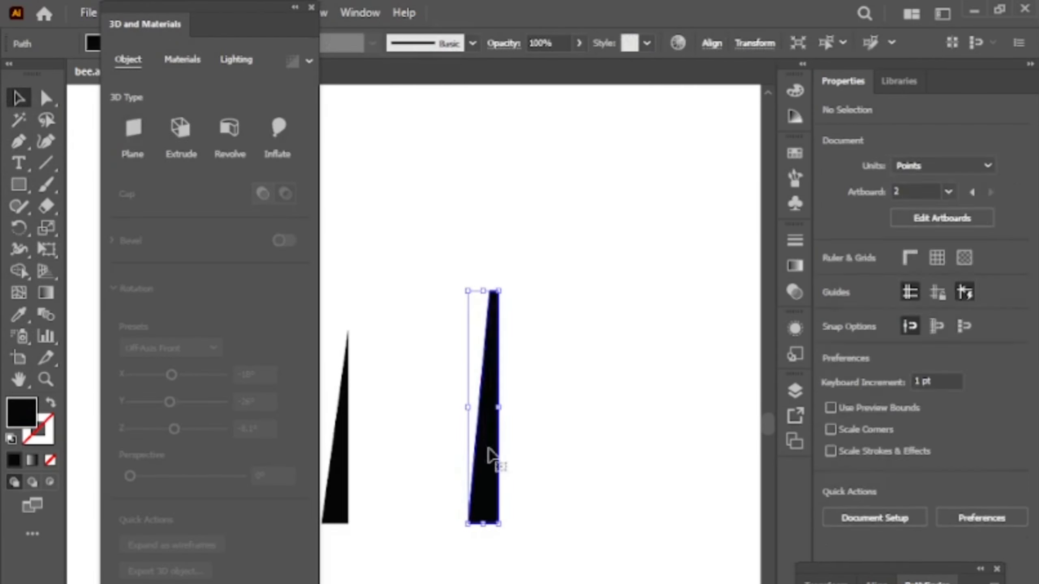
drag(467, 407, 483, 407)
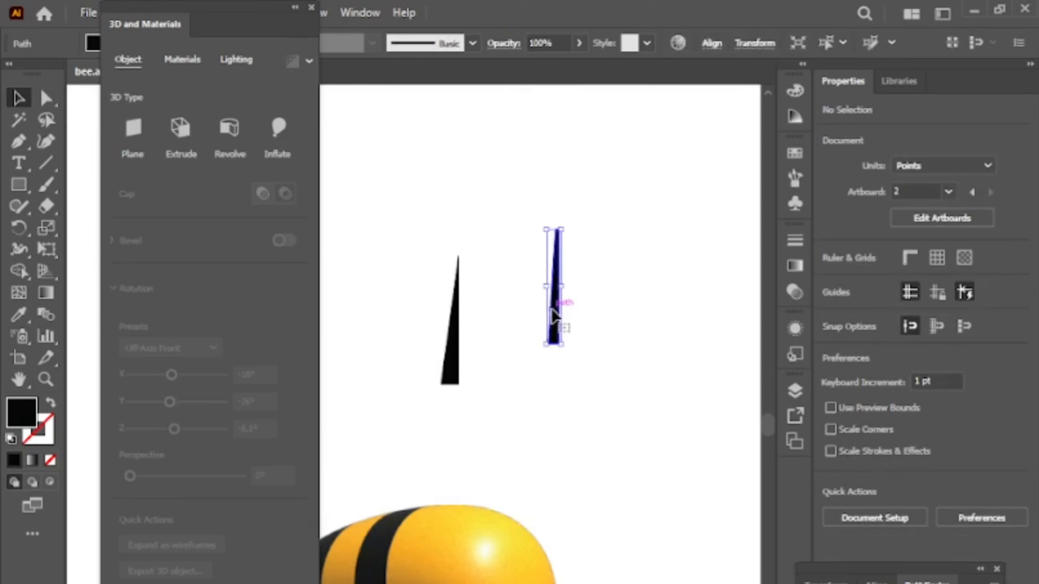
Step: Revolve the blunt tapered shape in 3D and move it down to just above the bee's body
click(556, 299)
click(228, 128)
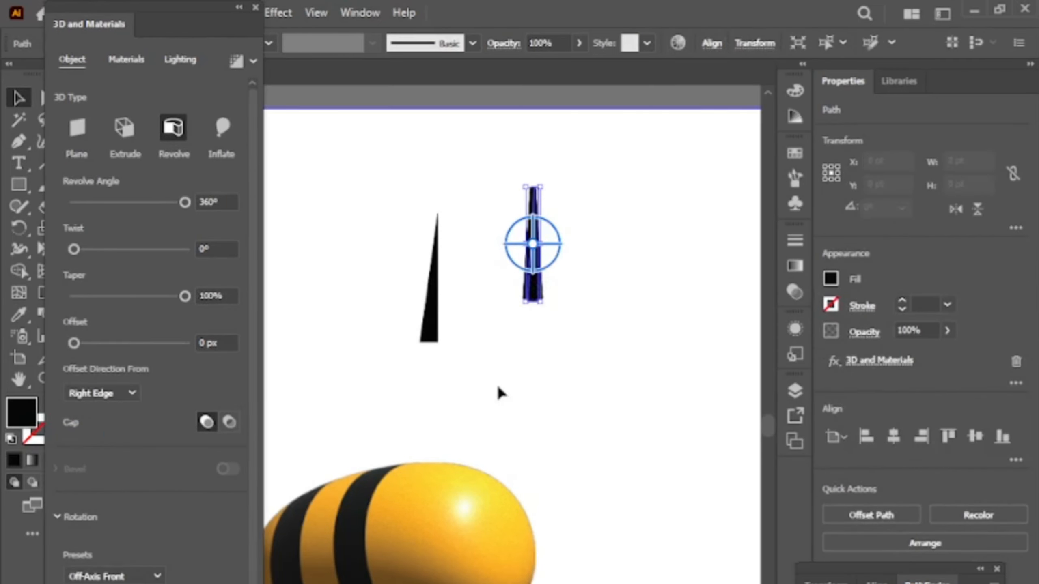
drag(532, 262, 487, 395)
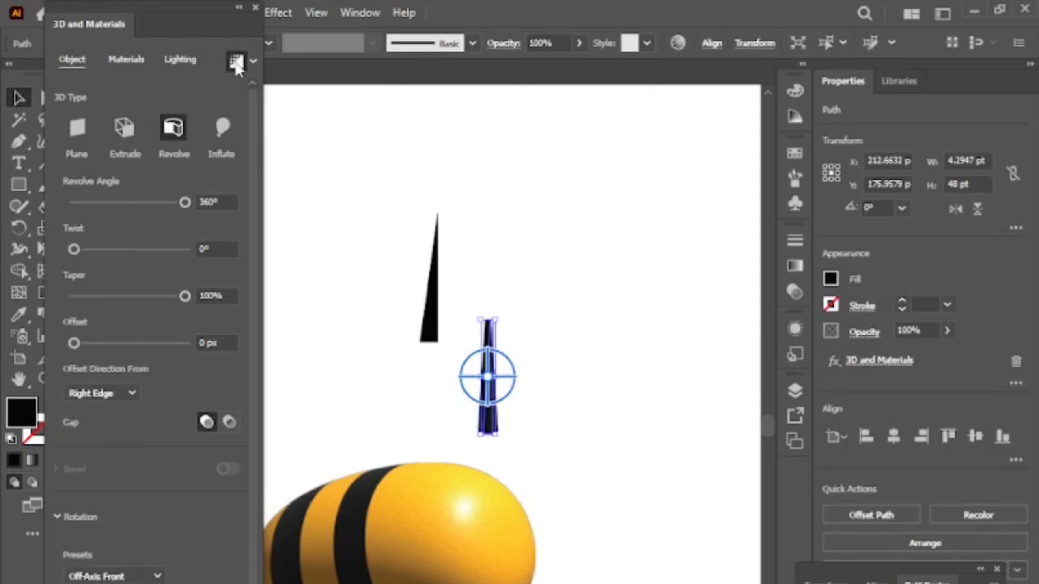
Step: Adjust the light on the revolved blunt tapered shape to 72% intensity and -73° rotation
click(180, 61)
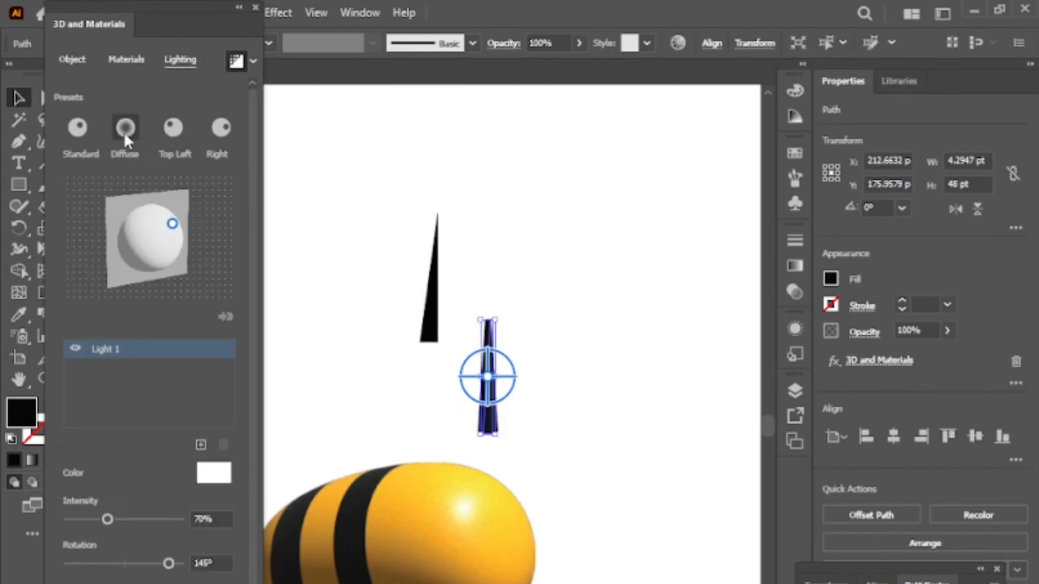
mouse_move(109, 520)
mouse_down()
mouse_move(133, 520)
mouse_move(109, 520)
mouse_up()
click(393, 428)
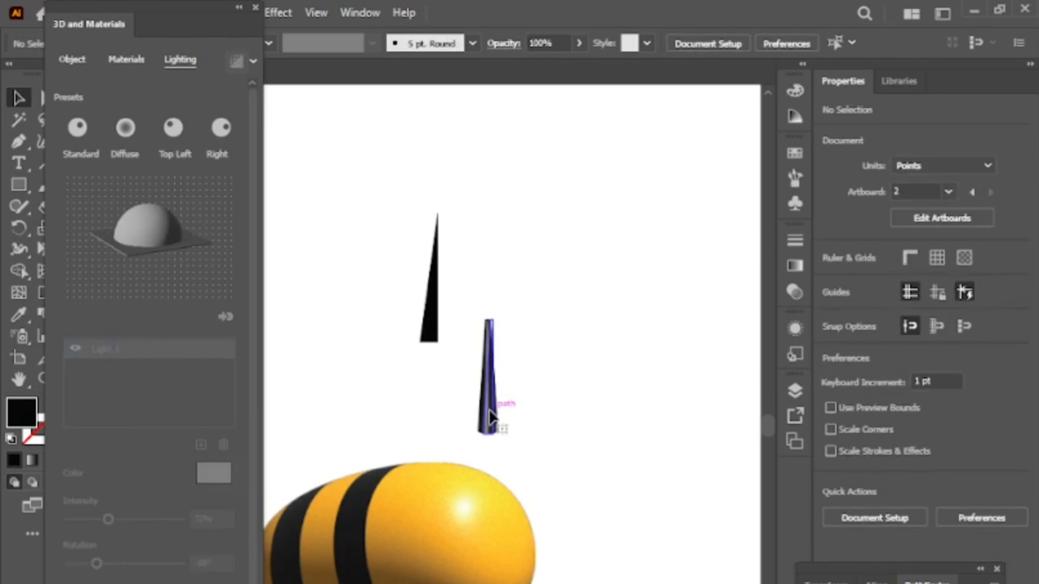
click(490, 417)
click(658, 427)
click(490, 416)
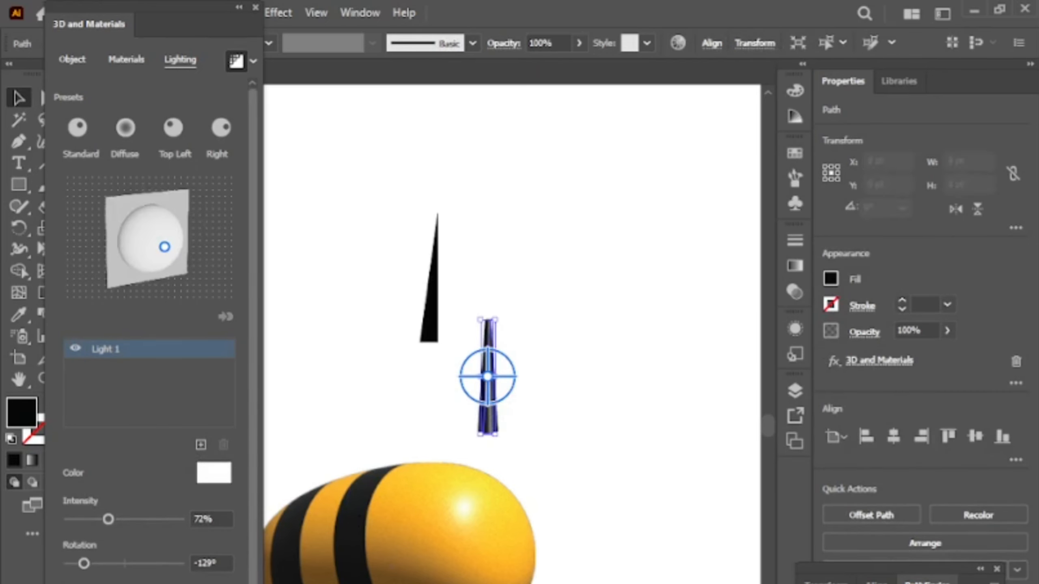
click(564, 403)
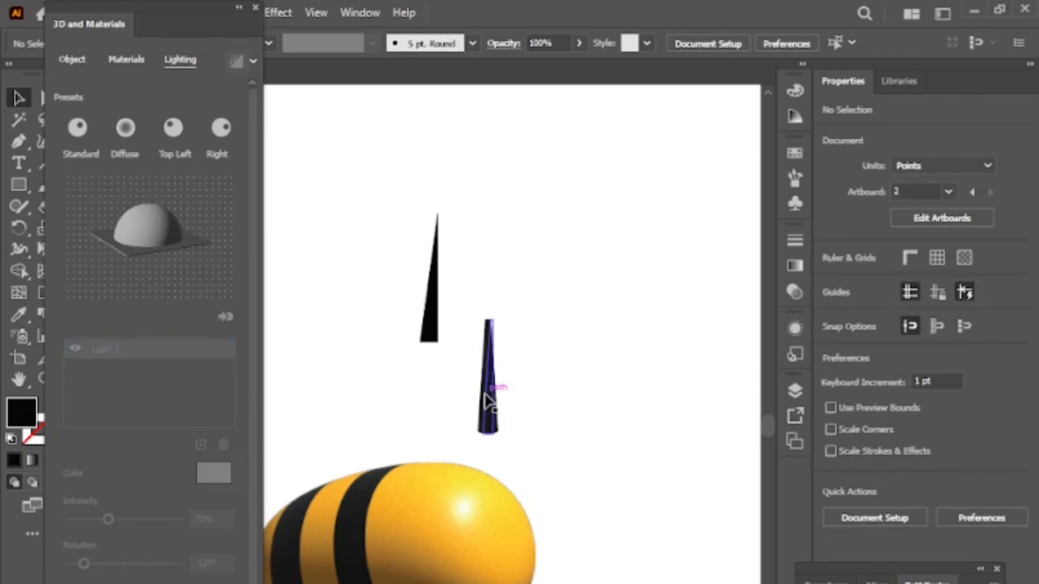
click(485, 396)
click(512, 421)
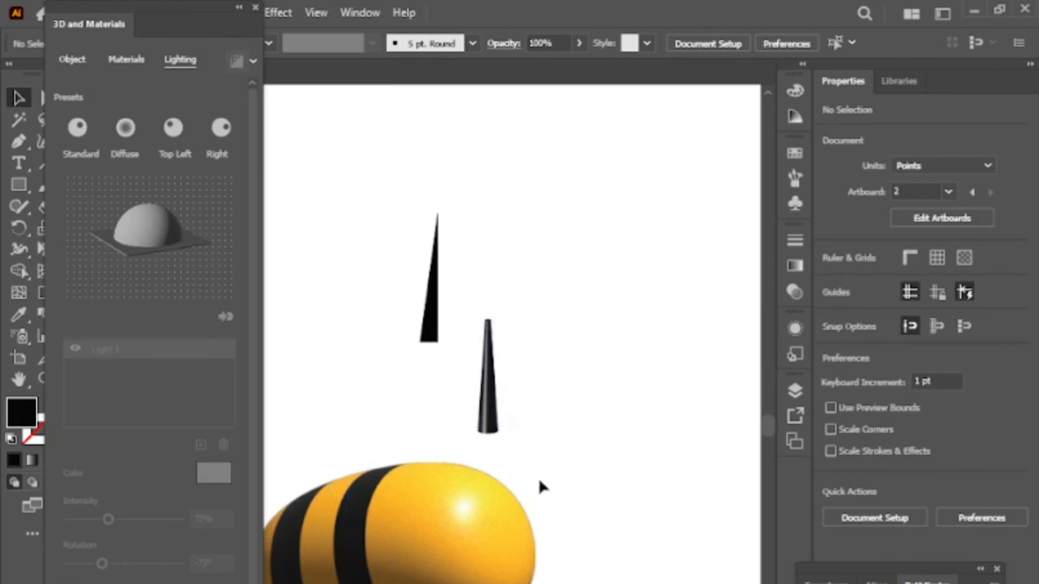
Step: Scale the revolved tapered shape down to about 34 pt tall and place it on the bee's head as an antenna
drag(540, 487, 596, 436)
click(543, 366)
drag(544, 373, 518, 419)
click(544, 401)
click(522, 410)
drag(513, 313, 517, 319)
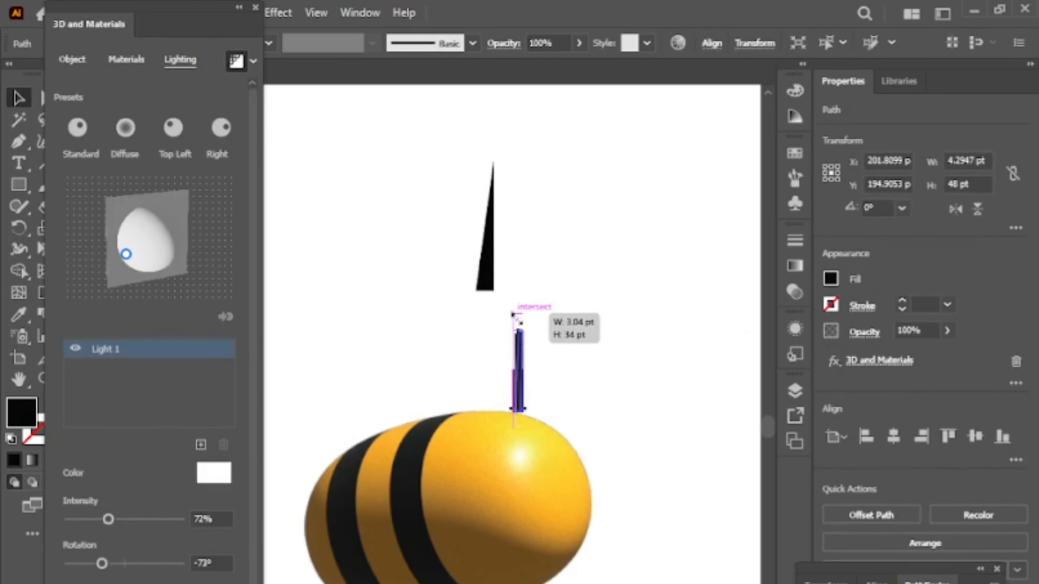
click(523, 401)
click(528, 391)
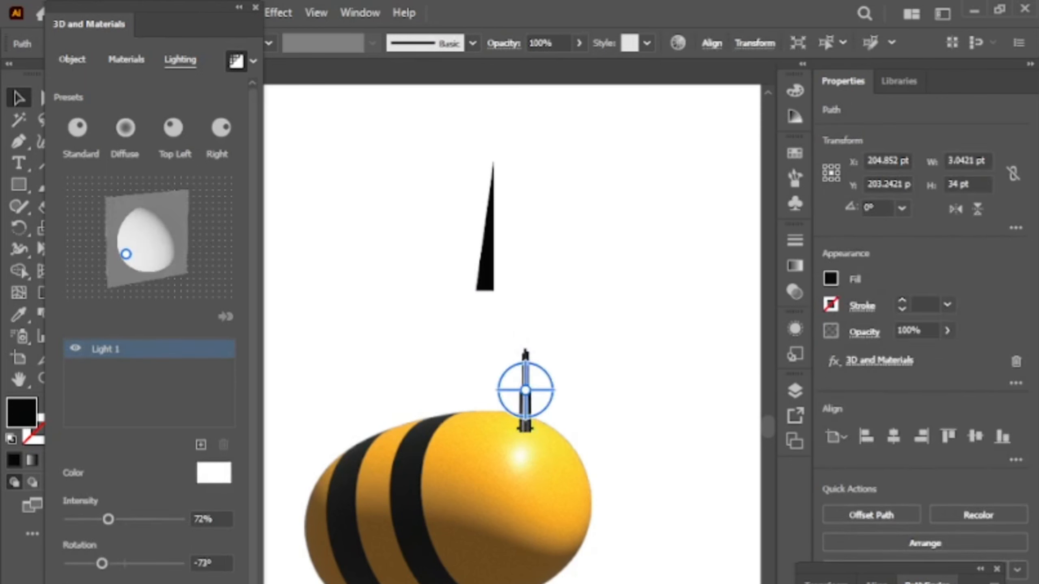
Step: Tilt the antenna with a 3D X rotation of -39° and seat its base on the bee's head
click(72, 62)
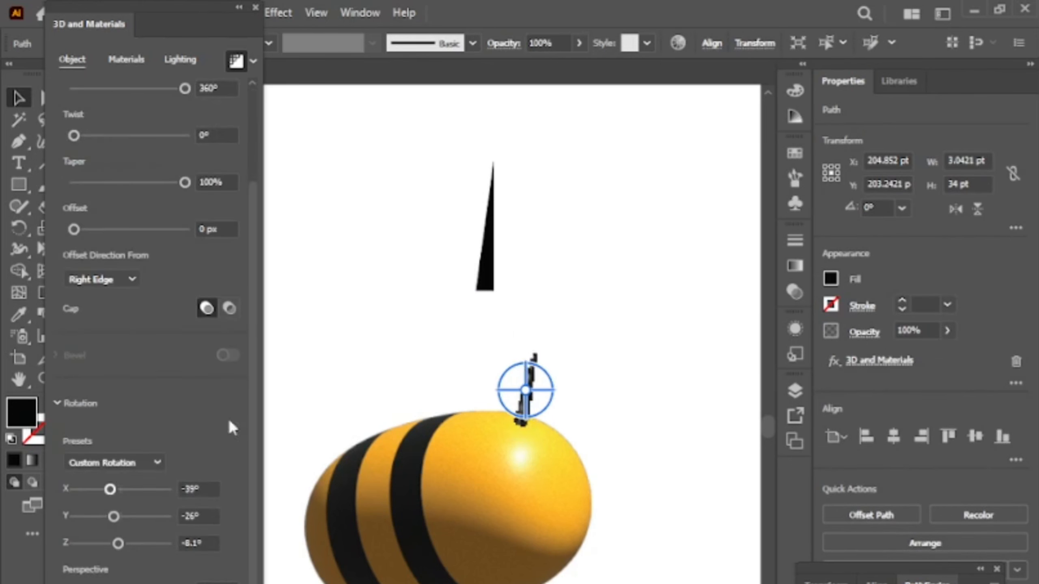
click(587, 288)
scroll(576, 449, down, 1)
drag(633, 508, 592, 507)
click(494, 424)
click(506, 429)
drag(496, 411, 486, 428)
click(563, 430)
scroll(571, 459, up, 2)
drag(568, 457, 616, 475)
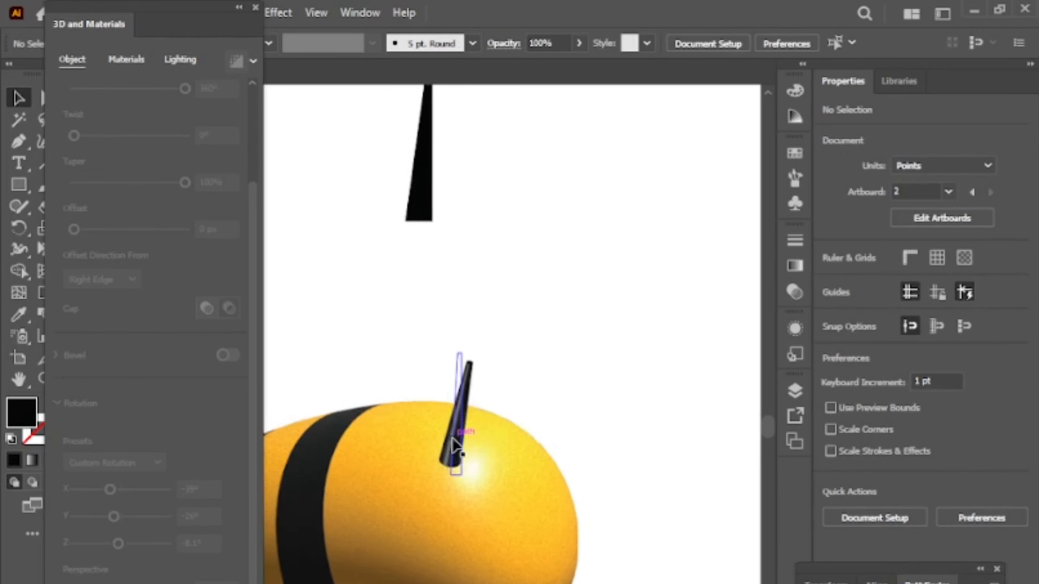
Step: Duplicate the antenna and place the pair side by side on the bee's head
mouse_move(457, 440)
mouse_down()
mouse_move(419, 427)
mouse_move(424, 456)
mouse_move(473, 425)
mouse_move(446, 439)
mouse_up()
scroll(450, 436, down, 1)
click(570, 462)
click(526, 413)
scroll(496, 422, up, 1)
click(550, 453)
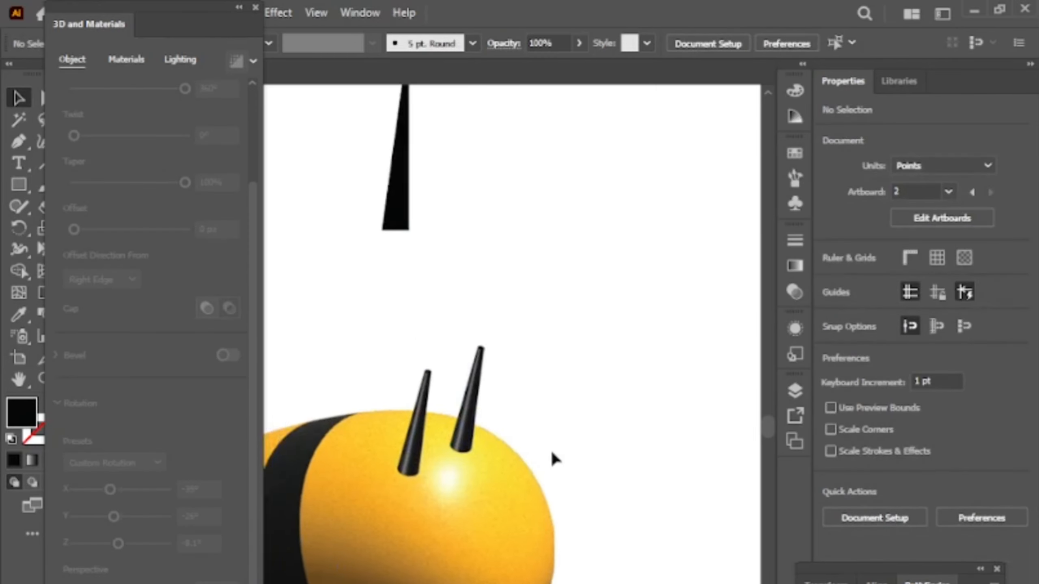
Step: Fine-tune the positions of the two antennae on the bee's head
scroll(549, 449, down, 1)
drag(482, 409, 455, 415)
double_click(451, 413)
double_click(575, 371)
click(486, 406)
click(455, 411)
click(481, 427)
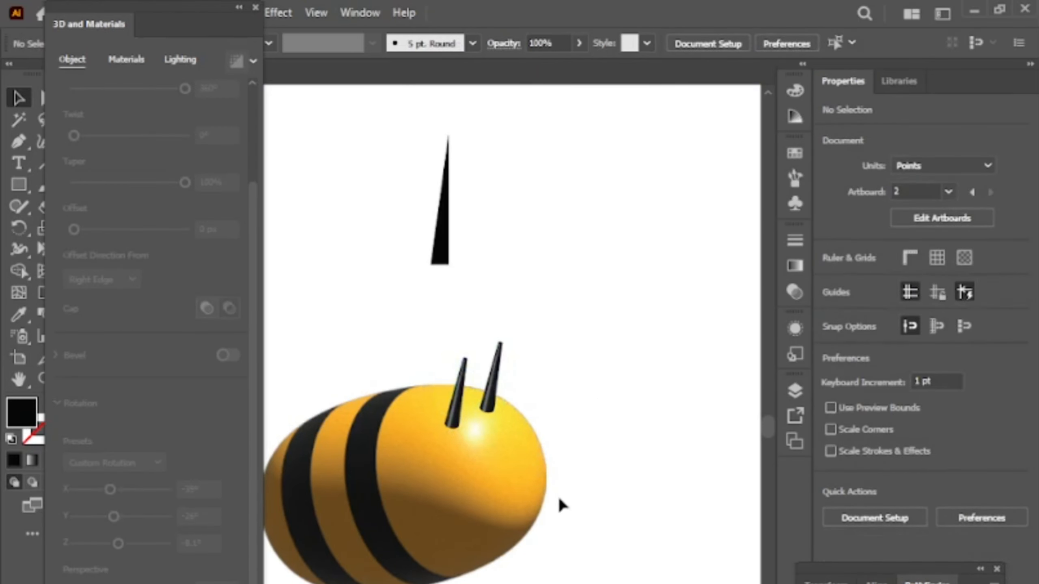
mouse_move(508, 455)
mouse_down()
mouse_move(485, 465)
mouse_move(495, 466)
mouse_up()
Step: Draw a black circle about 14.4 pt across near the antennae and delete its right anchor point to leave a half-circle
click(239, 8)
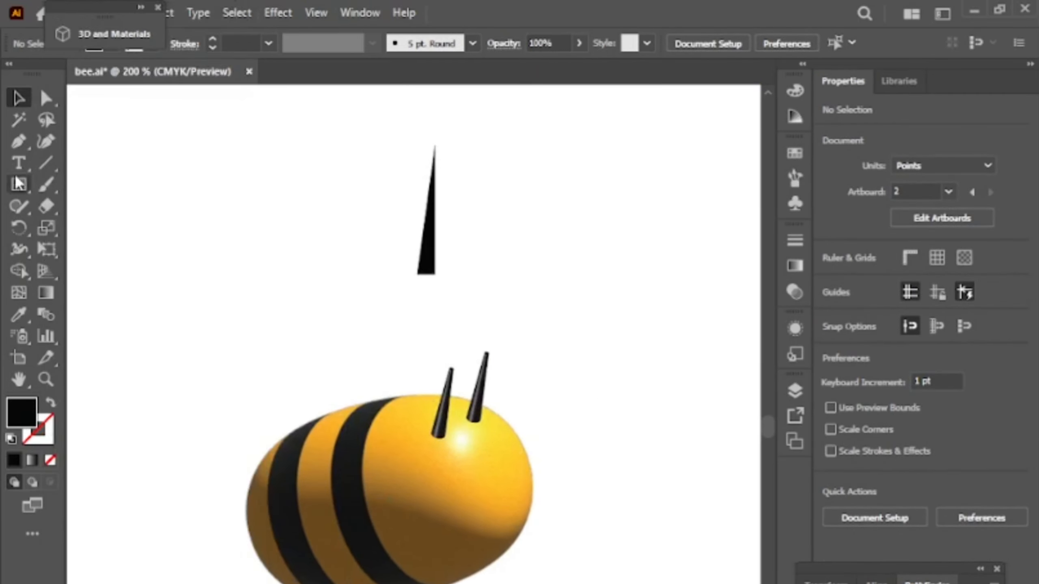
drag(18, 184, 116, 226)
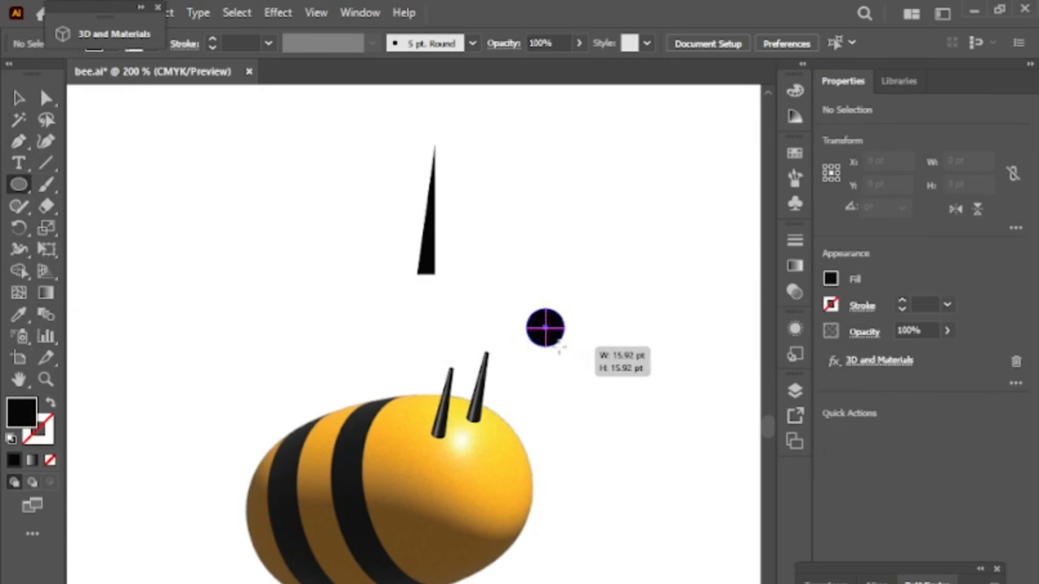
drag(558, 346, 558, 346)
click(18, 98)
click(47, 98)
click(562, 328)
key(Delete)
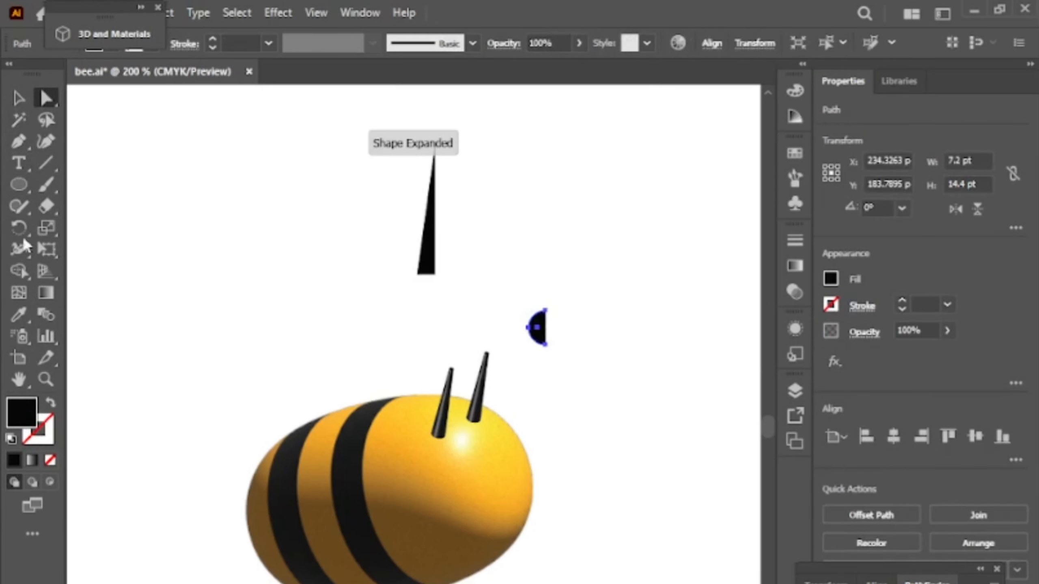
Step: Revolve the half-circle 360° from its right edge and place it on the bee's face as an eye about 8.3 pt tall
click(100, 29)
click(295, 125)
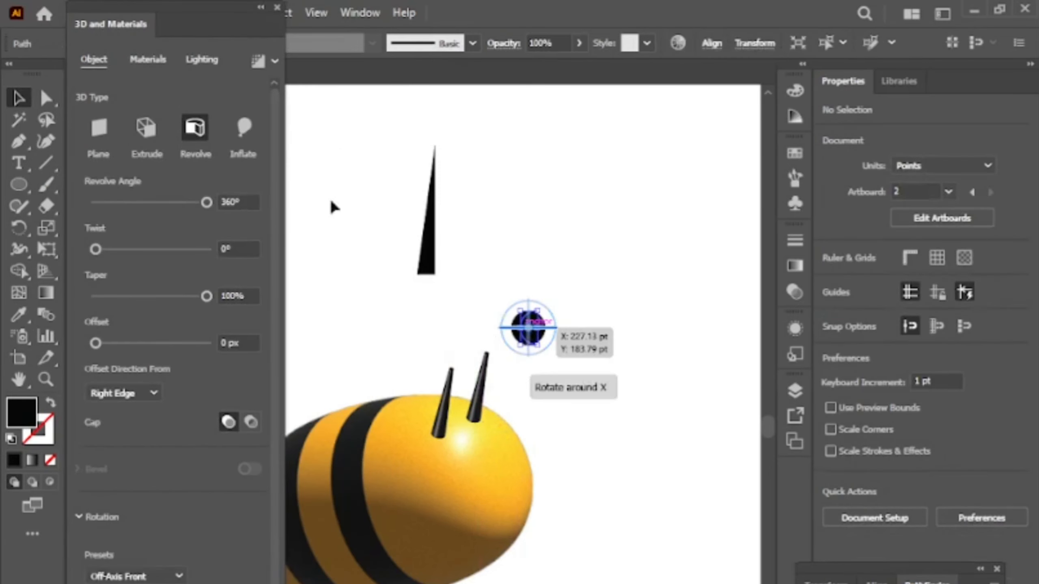
click(530, 235)
click(535, 337)
click(567, 356)
click(536, 337)
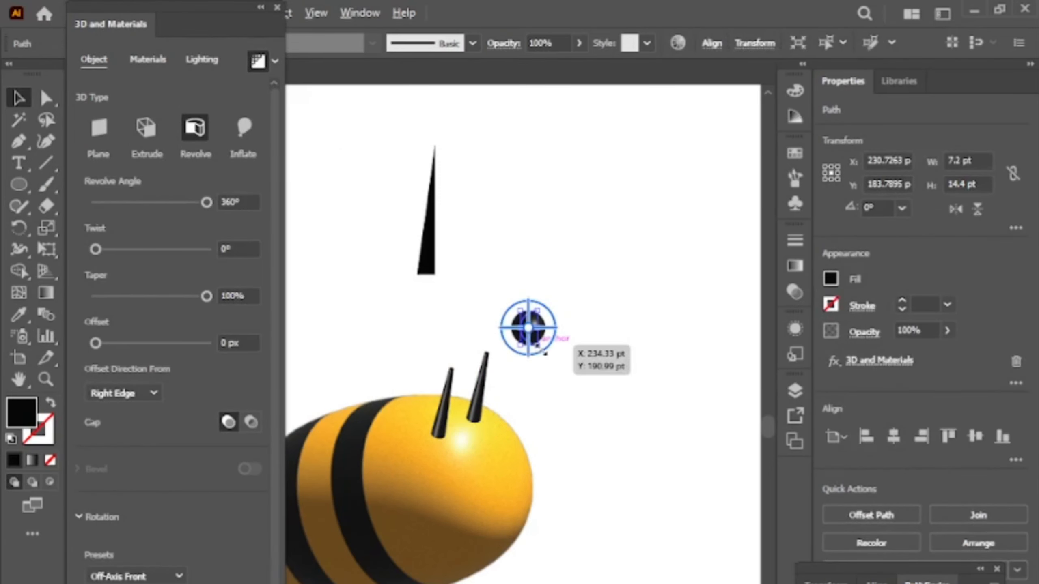
drag(528, 328, 475, 449)
Step: Try other light directions and the Top Left preset on the eye, then restore the Standard lighting preset
click(202, 59)
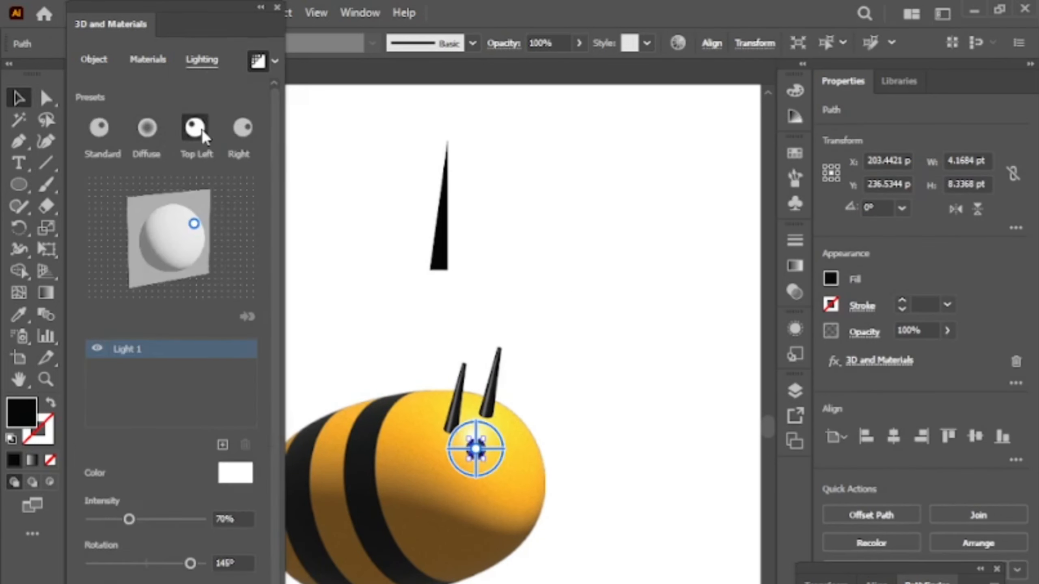
scroll(190, 536, down, 2)
drag(190, 478, 114, 476)
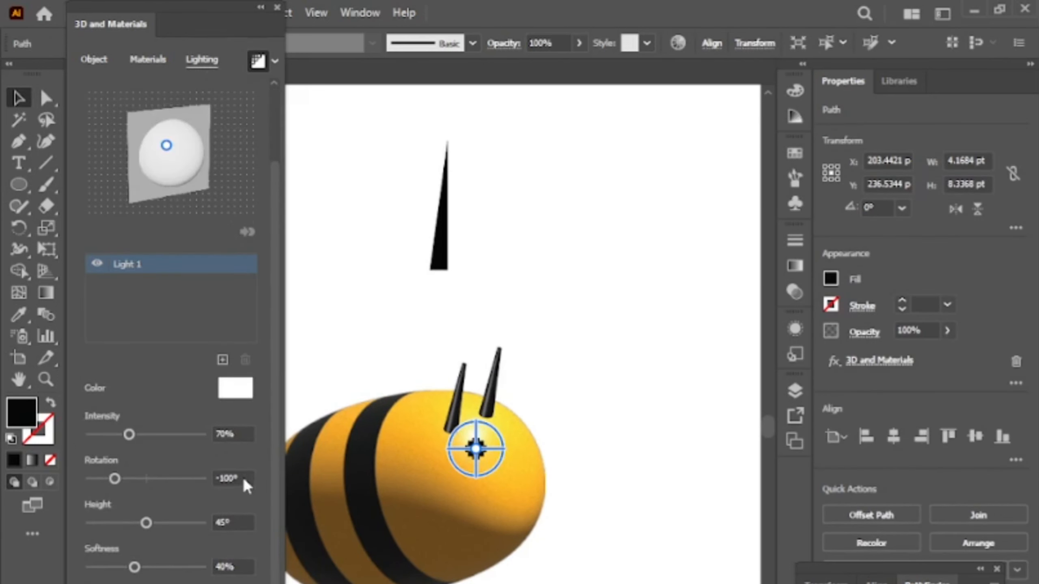
click(557, 455)
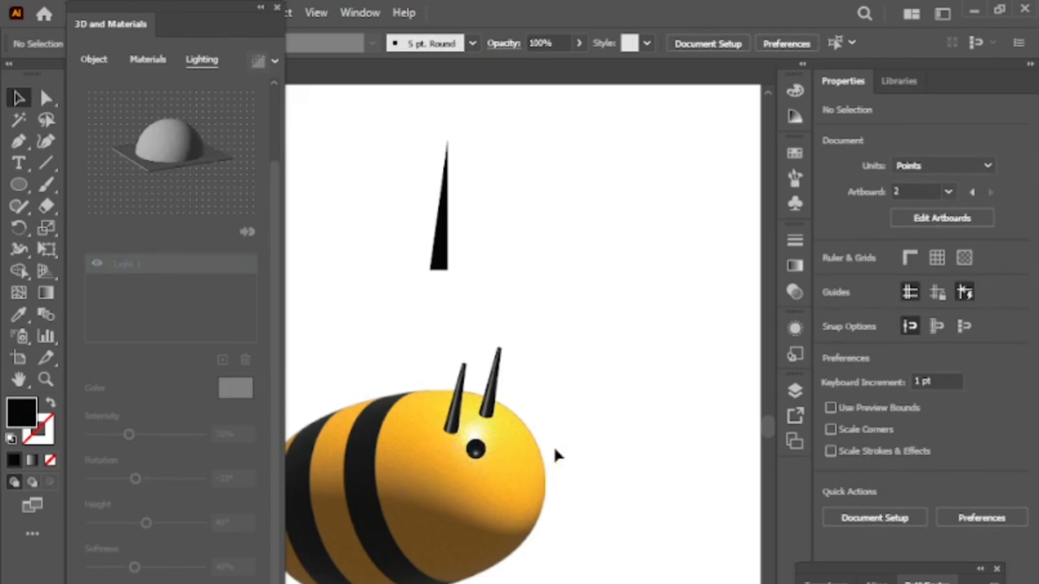
drag(170, 181, 167, 179)
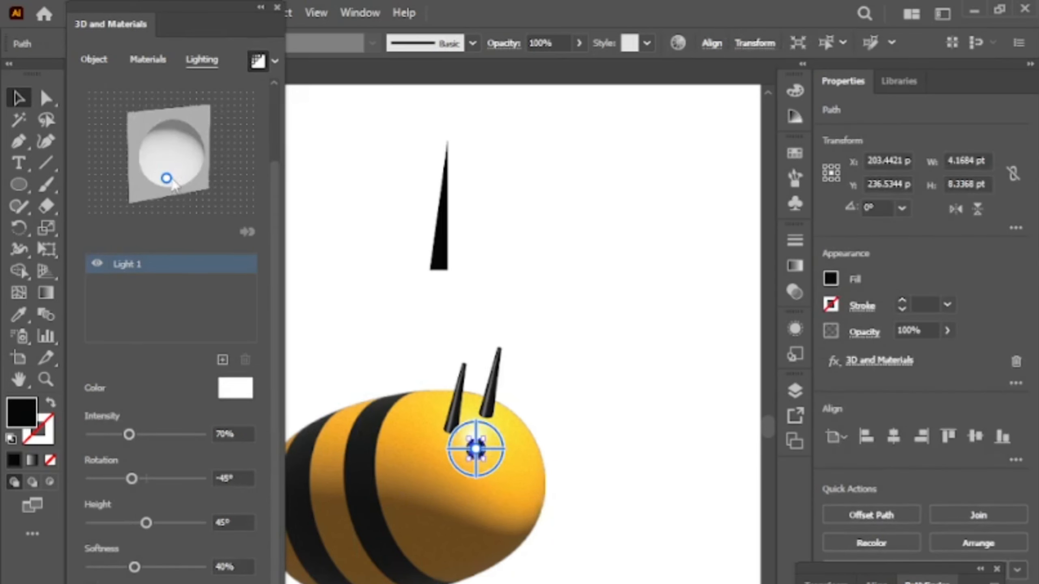
scroll(160, 494, up, 2)
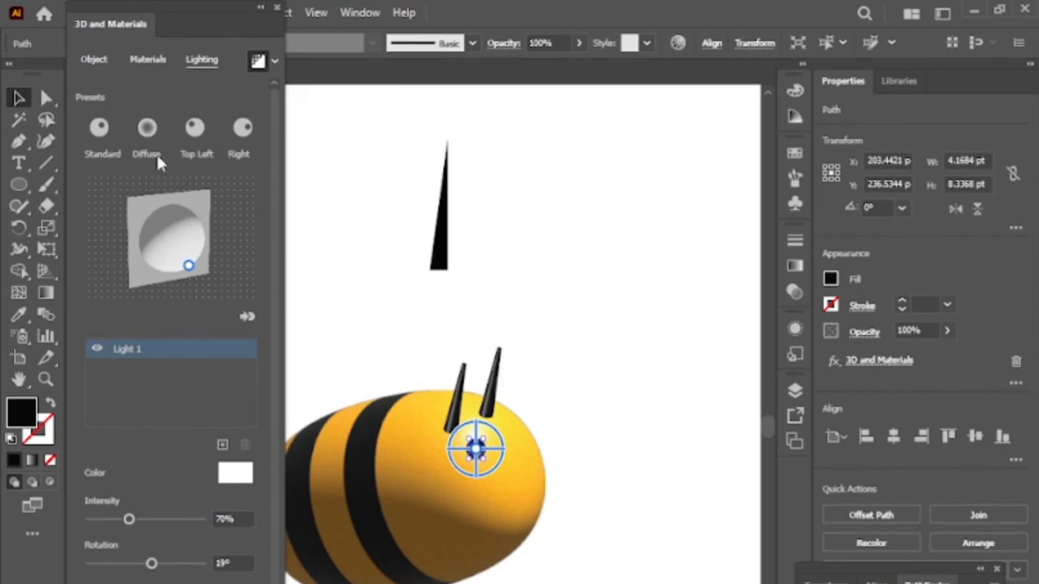
click(195, 128)
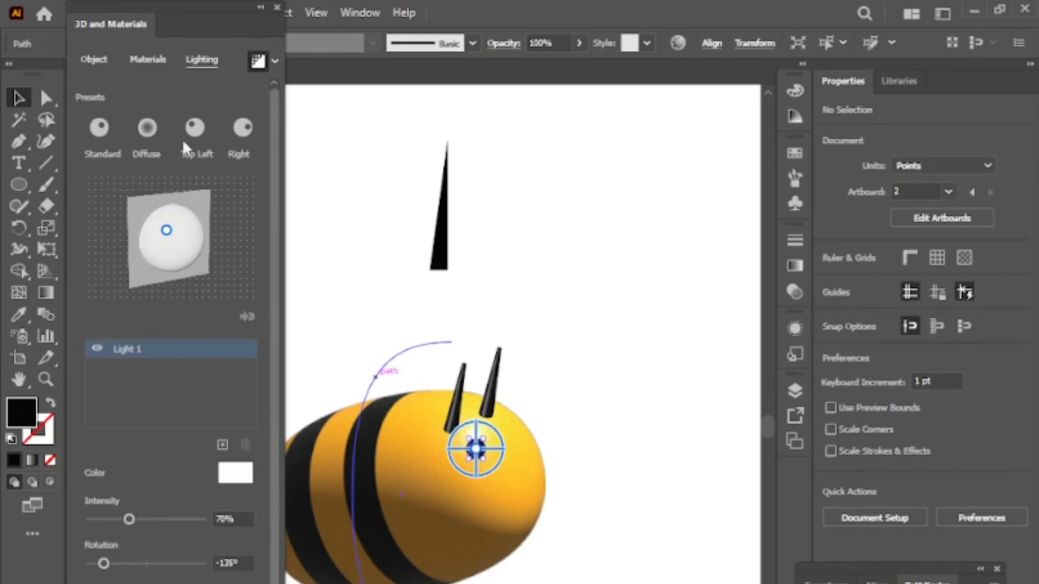
click(99, 128)
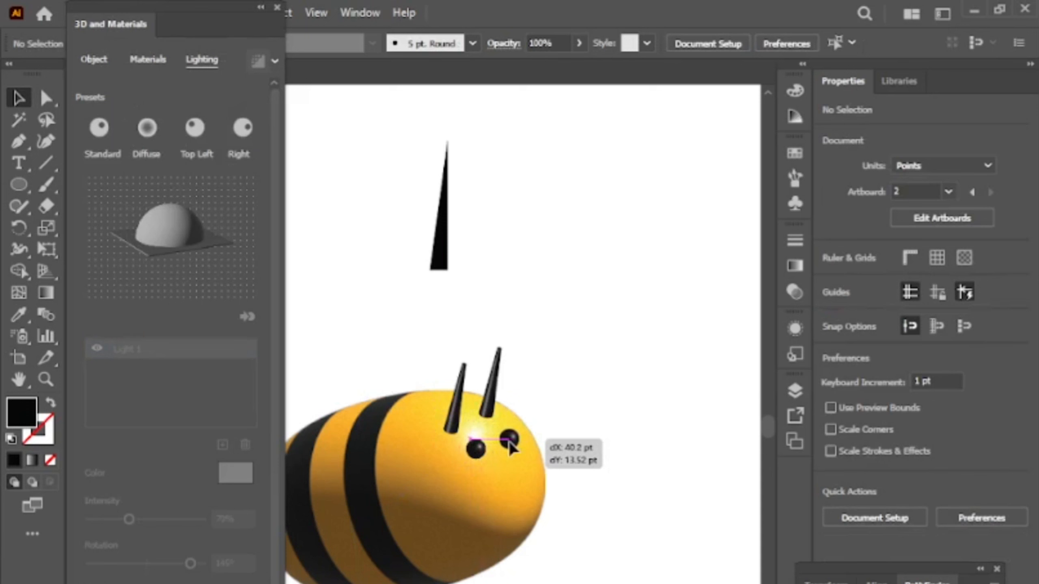
Step: Duplicate the eye and place the copy to its right on the bee's face
drag(511, 448, 511, 448)
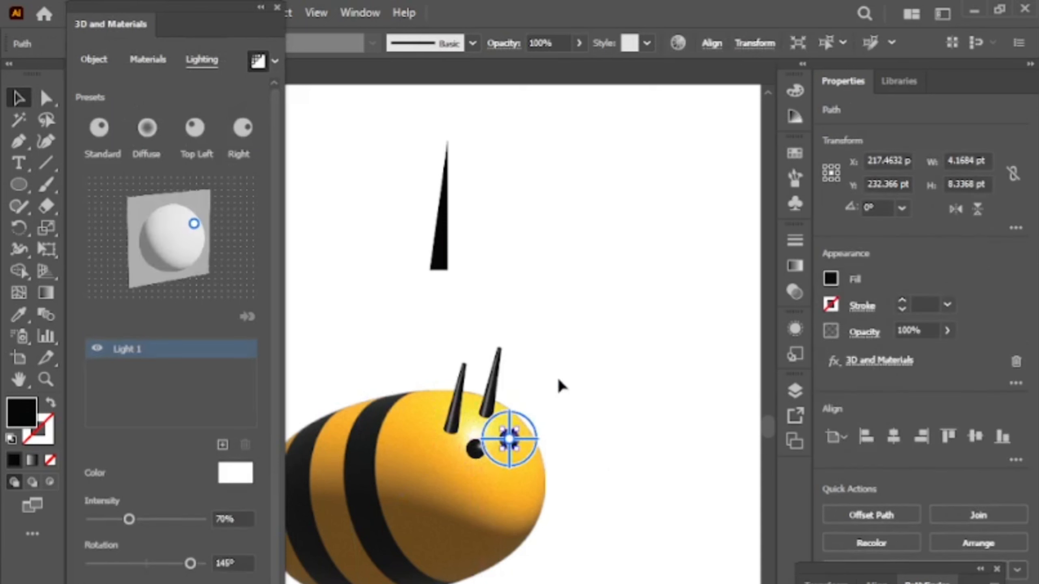
click(560, 385)
key(ctrl+equal)
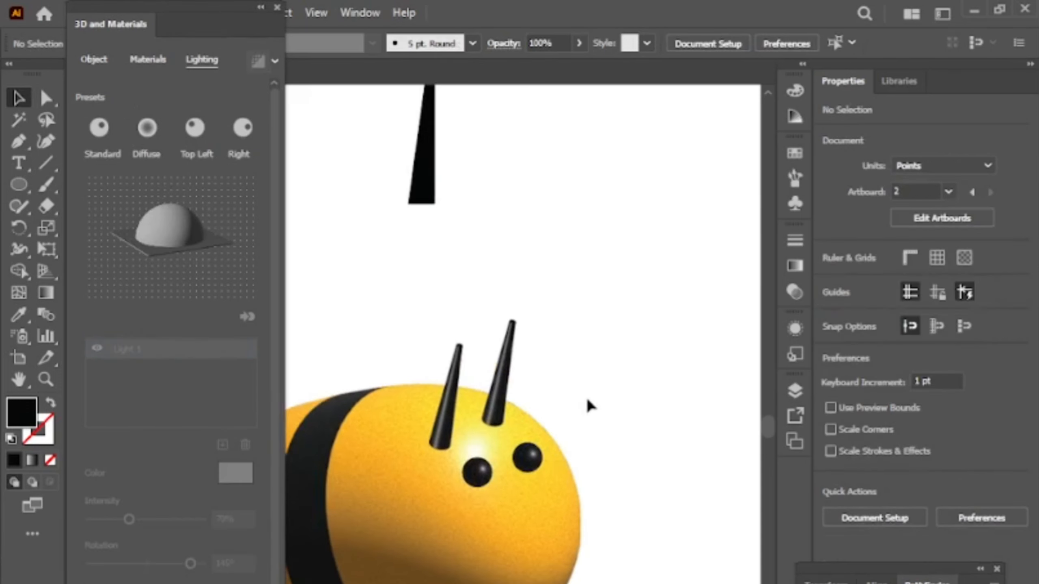
click(478, 476)
Step: Copy the black sphere onto the tips of both antennae
drag(421, 408, 474, 345)
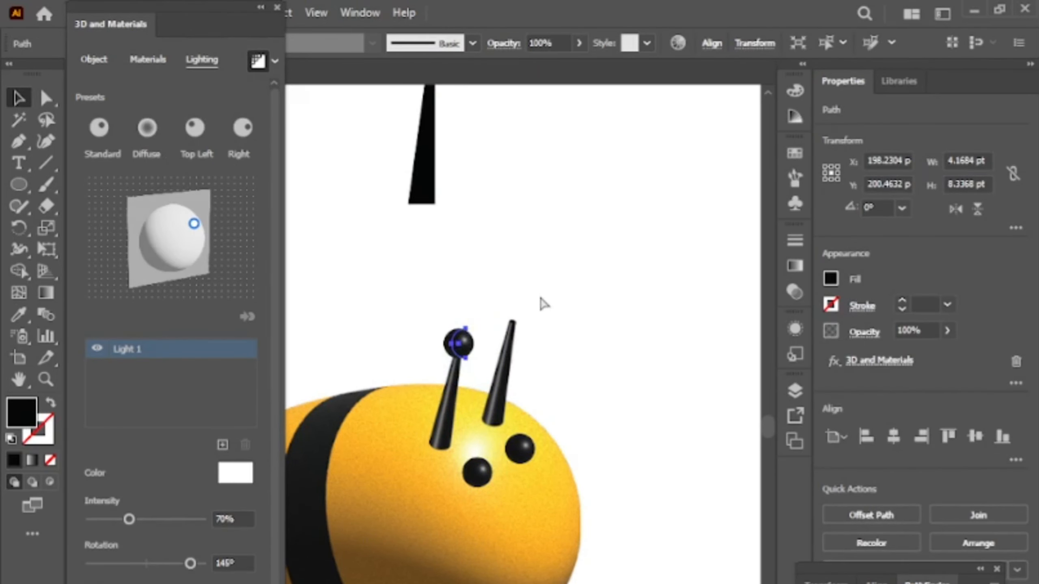
click(461, 272)
drag(416, 408, 514, 331)
click(558, 270)
scroll(484, 368, up, 3)
scroll(486, 371, down, 4)
scroll(571, 569, up, 2)
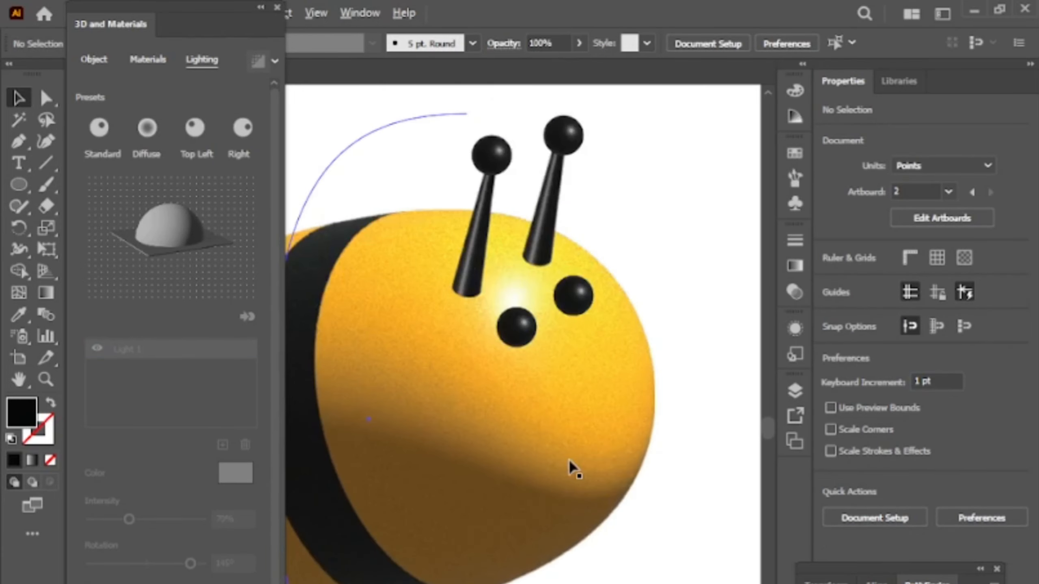
scroll(573, 469, up, 1)
scroll(521, 365, down, 5)
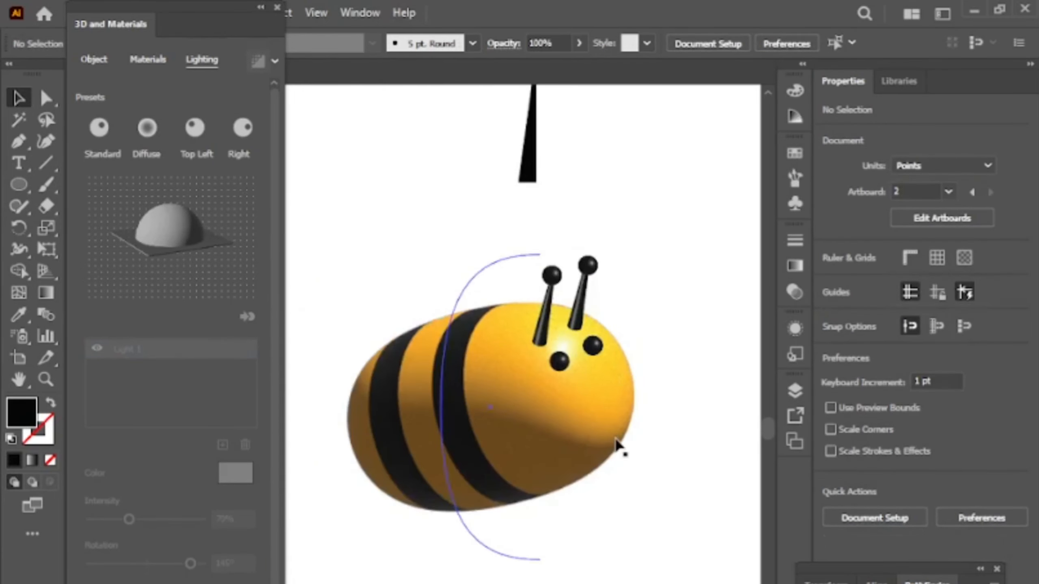
Step: Shrink the pointed half-triangle to about 41 pt tall beside the bee's rear and revolve it 360° from its right edge
drag(562, 259, 389, 306)
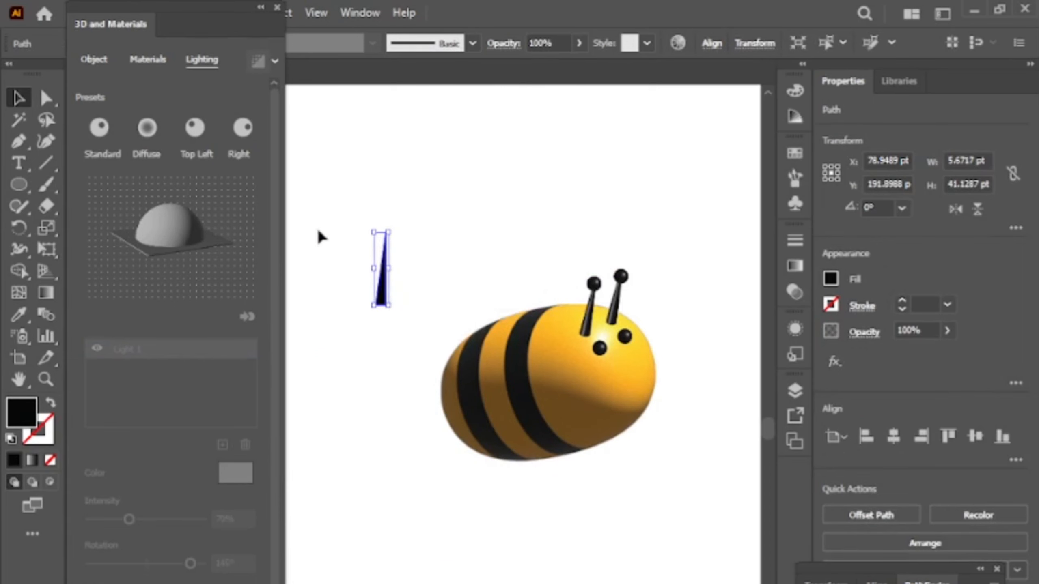
click(195, 131)
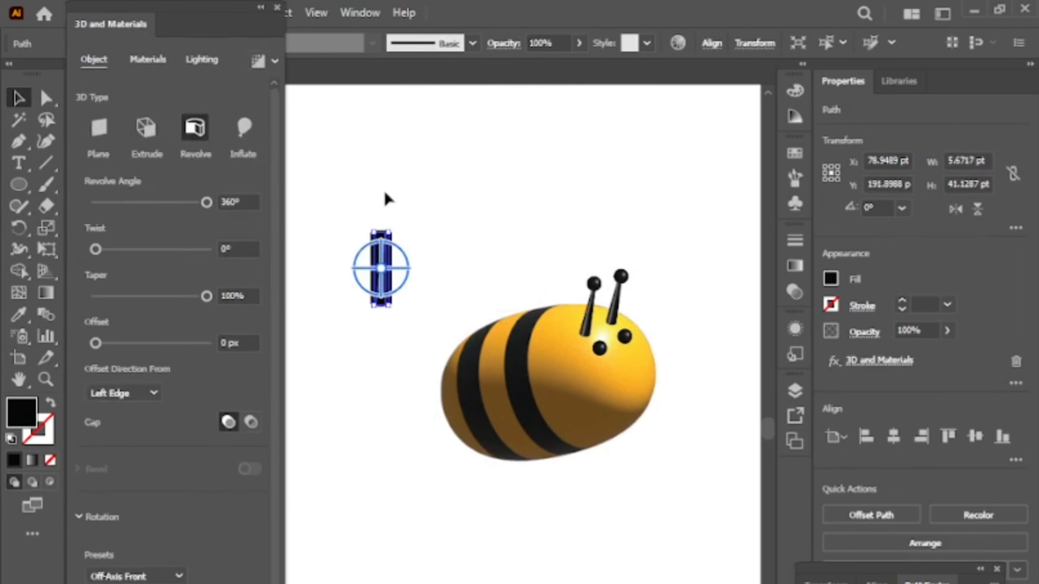
click(503, 248)
click(384, 280)
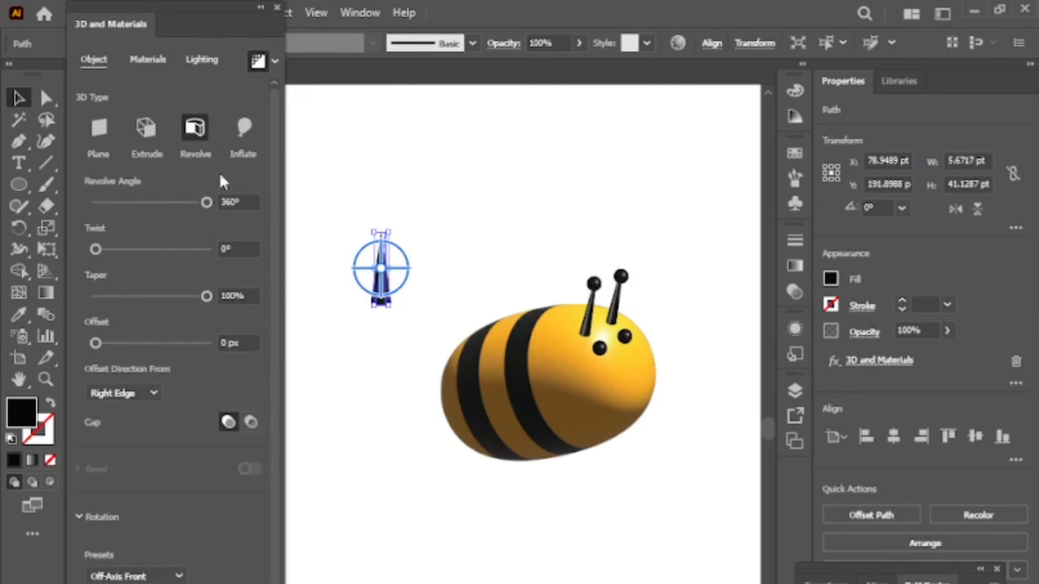
Step: Move the revolved stinger against the bee's rear and set its light to 60° rotation and 135% intensity
click(202, 59)
drag(183, 567, 140, 565)
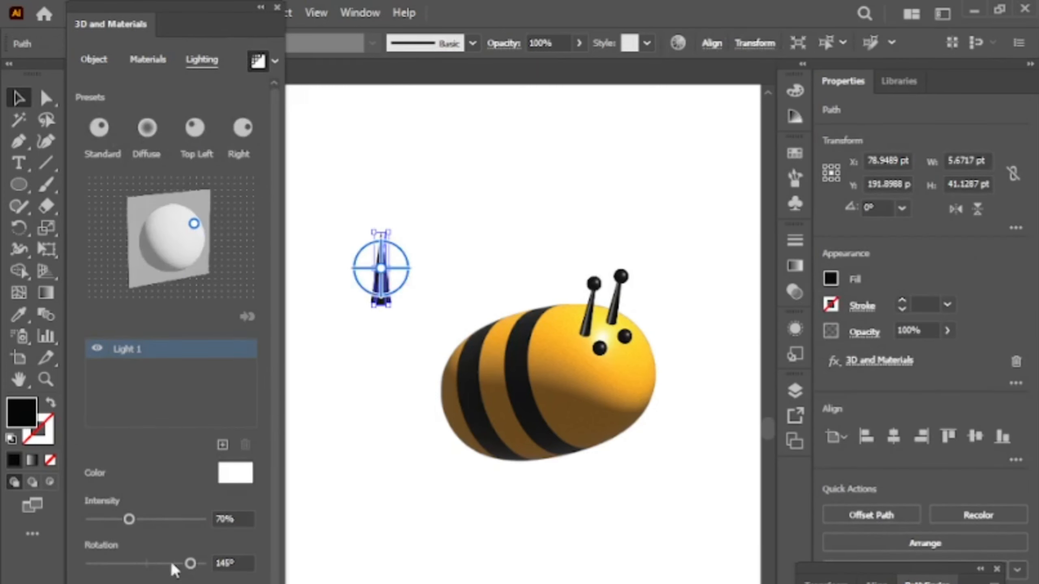
click(359, 304)
drag(384, 284, 440, 378)
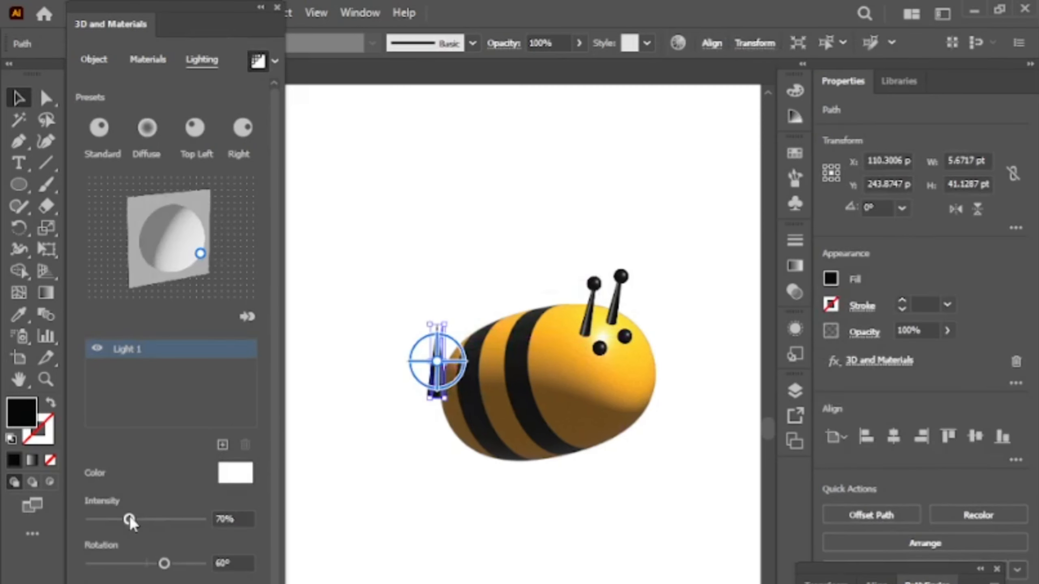
drag(129, 520, 165, 520)
scroll(147, 577, down, 2)
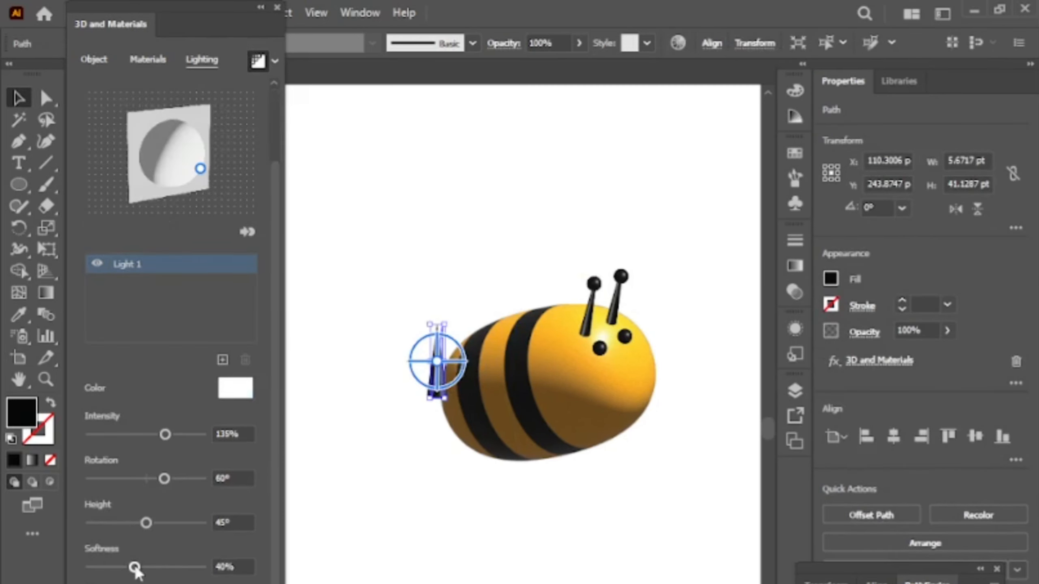
Step: Rotate the stinger to X 94°, Y -43°, Z -12° and move it down along the bee's rear
click(148, 59)
click(94, 59)
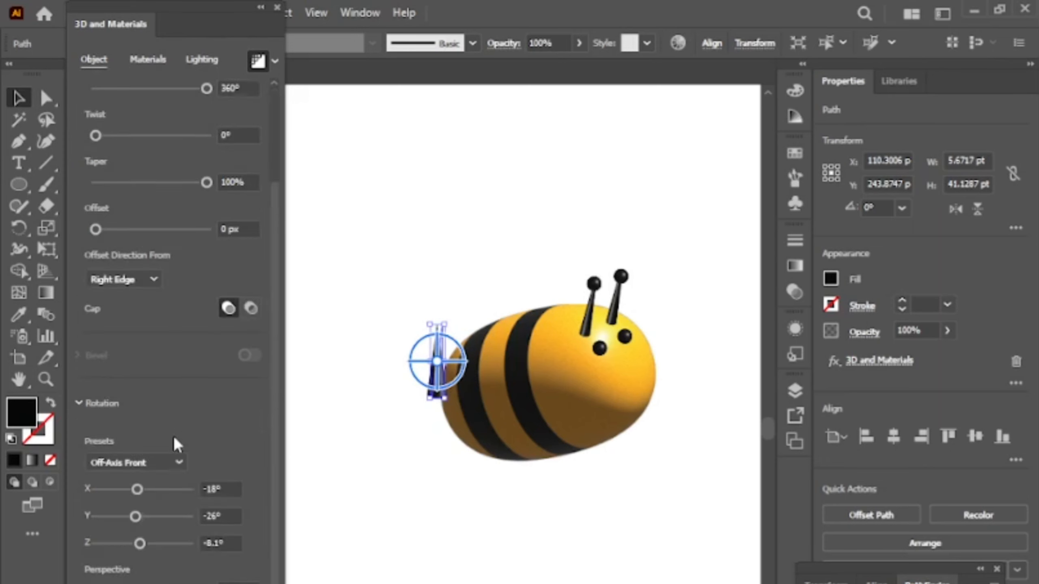
drag(164, 491, 131, 516)
click(440, 339)
drag(449, 371, 449, 406)
click(401, 442)
Step: Arrange the stinger behind the bee's body
right_click(440, 345)
click(428, 403)
right_click(427, 403)
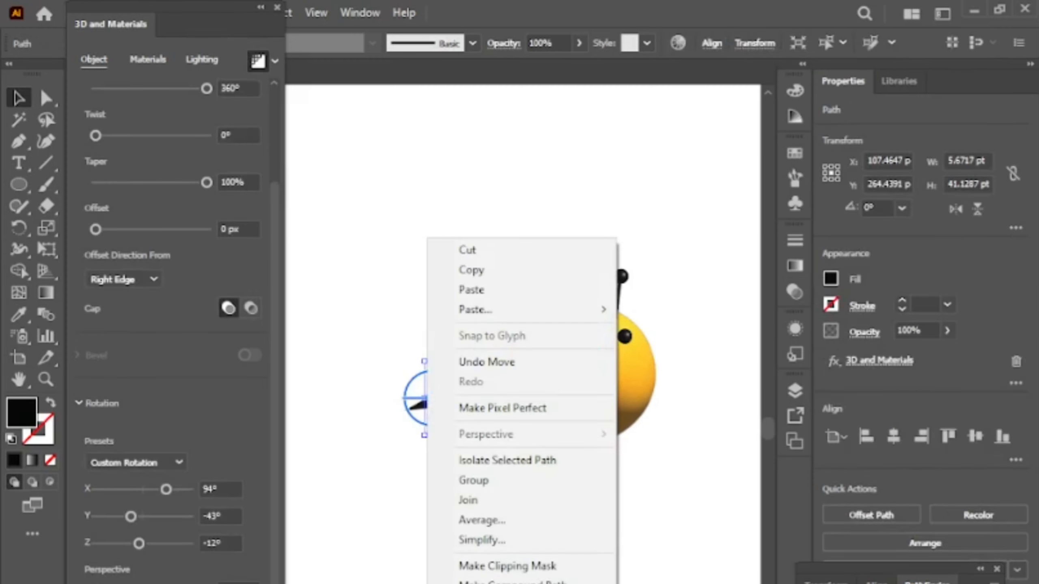
click(655, 583)
click(457, 493)
key(ctrl+minus)
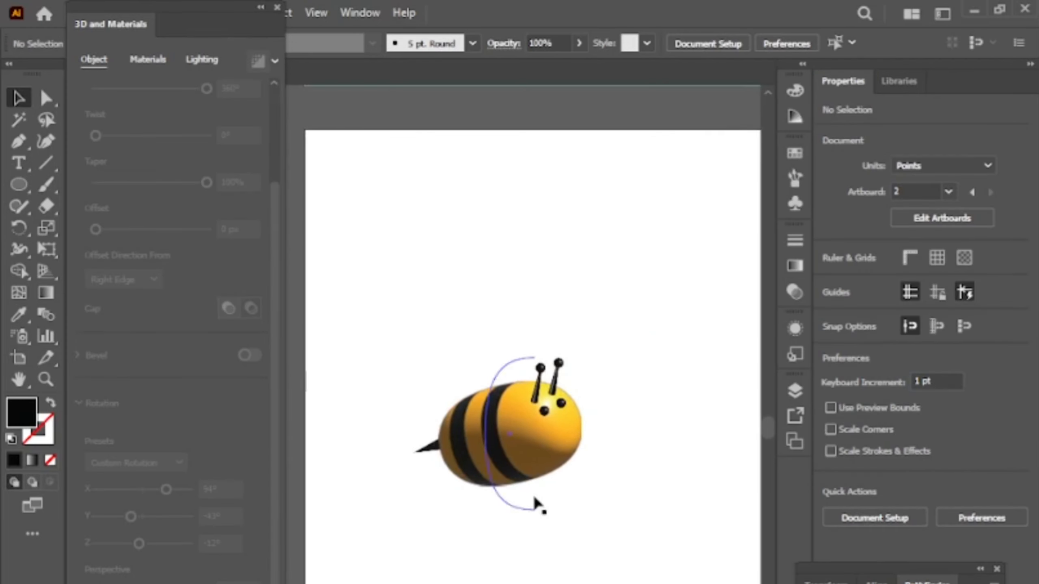
click(429, 441)
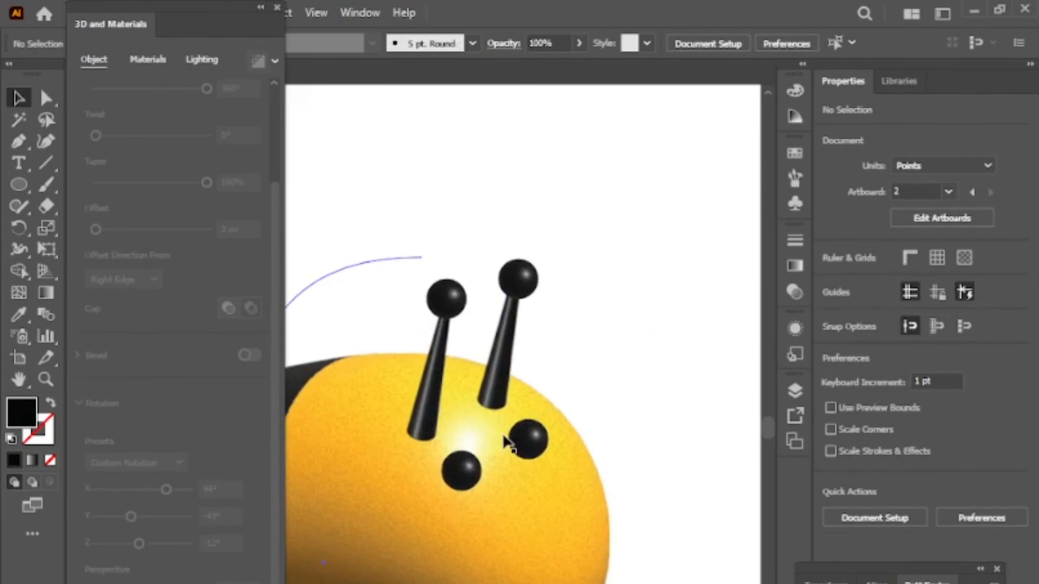
click(432, 338)
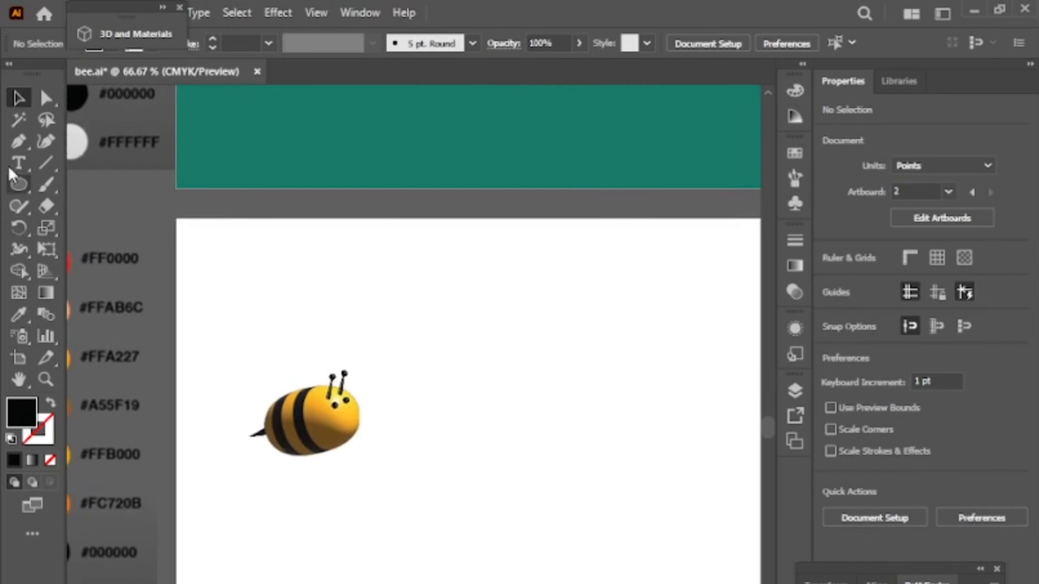
Step: Draw a rectangle about 83 × 125 pt above the bee and taper it inward at its lower corners
drag(18, 184, 100, 184)
drag(341, 271, 375, 320)
click(45, 98)
scroll(317, 324, up, 1)
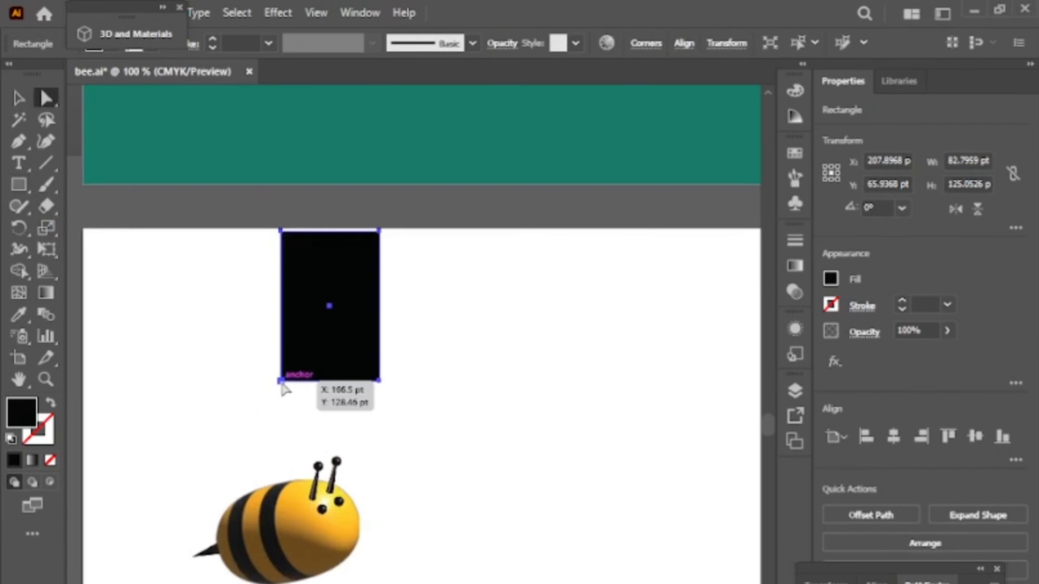
click(281, 380)
mouse_move(379, 381)
mouse_down()
mouse_move(348, 390)
mouse_move(362, 380)
mouse_up()
Step: Fully round the upper and lower corners of the tapered shape to form a wing outline
key(ctrl+shift+a)
drag(366, 245, 347, 271)
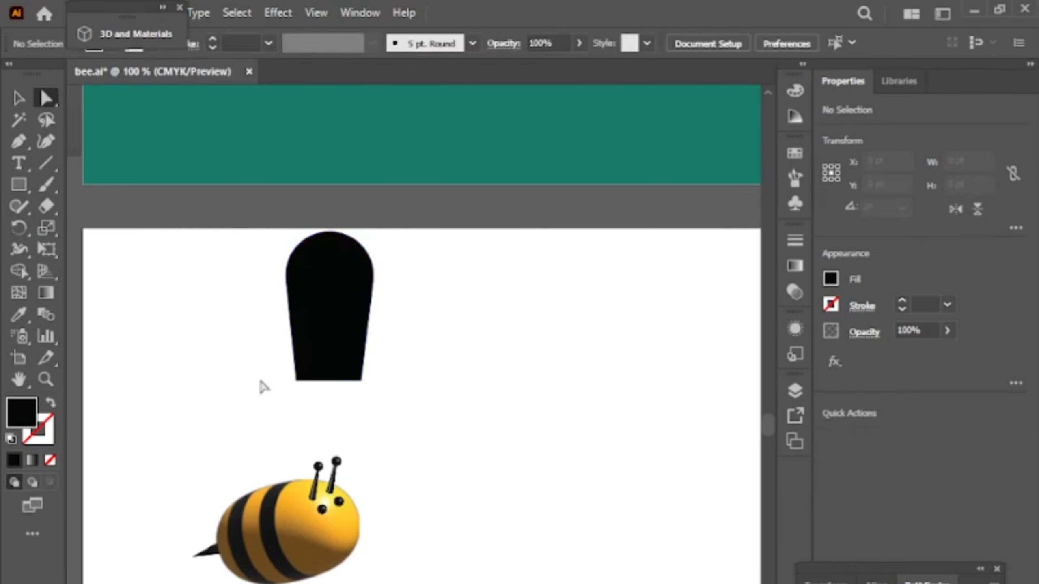
drag(259, 376, 380, 395)
drag(350, 370, 331, 322)
click(237, 303)
Step: Fill the wing shape with the light grey sampled from the palette circle labelled #FFFFFF
click(18, 98)
drag(108, 327, 271, 328)
click(490, 320)
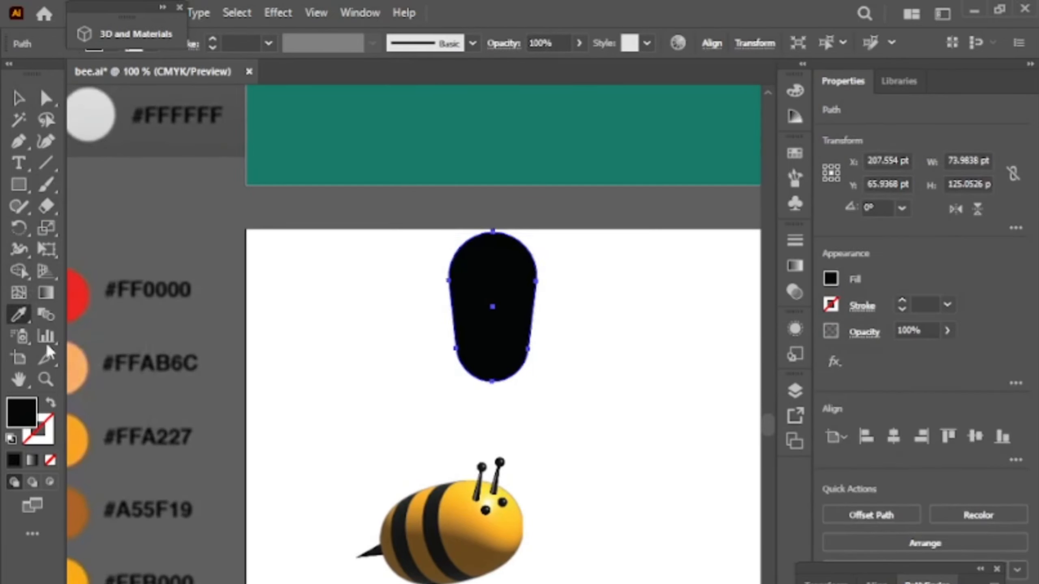
scroll(503, 328, down, 4)
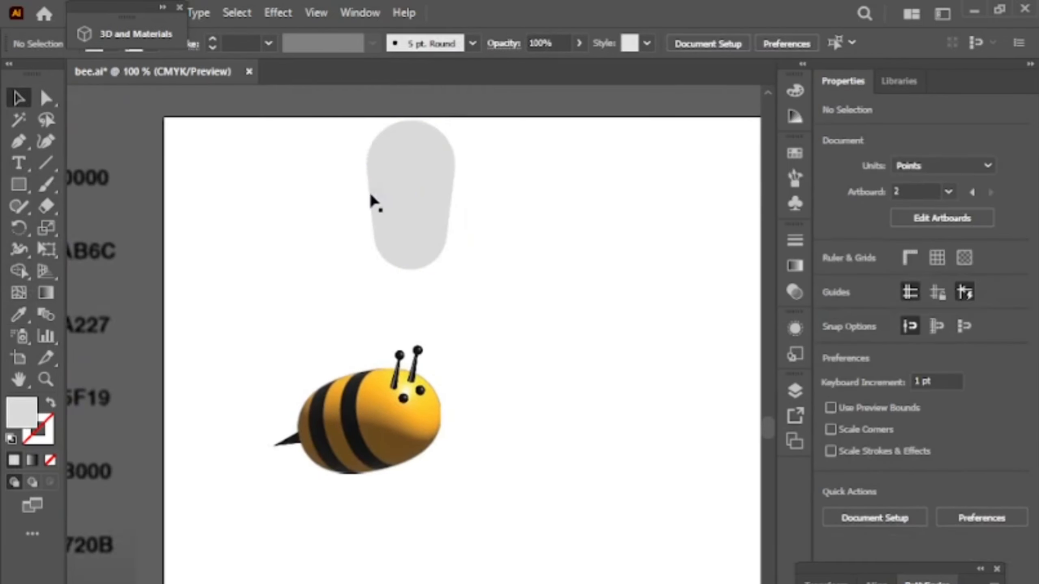
Step: Shrink the wing to about 36 × 61 pt and place it just above the bee's back
drag(371, 204, 306, 304)
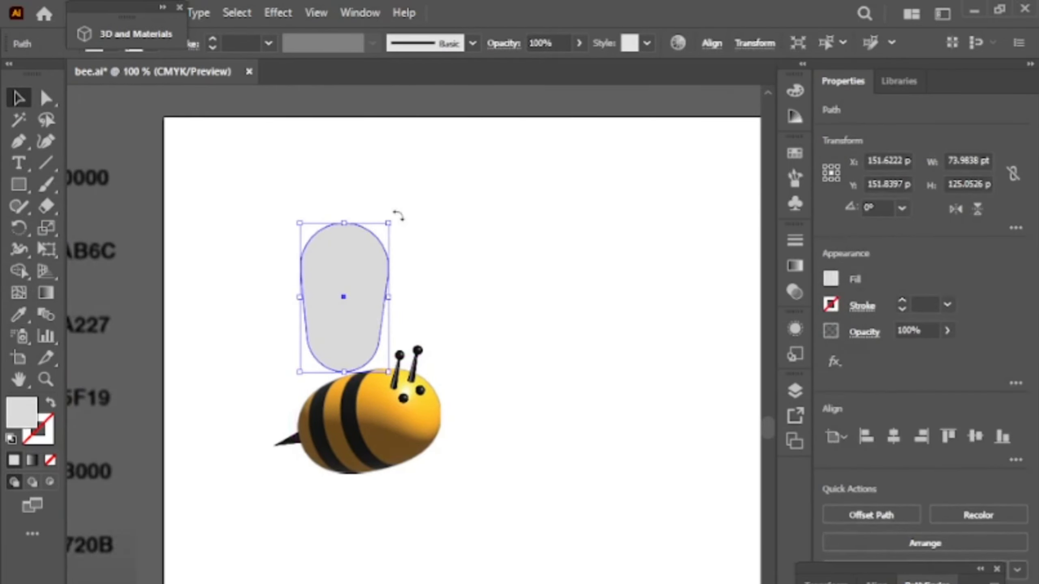
drag(388, 224, 367, 261)
click(430, 222)
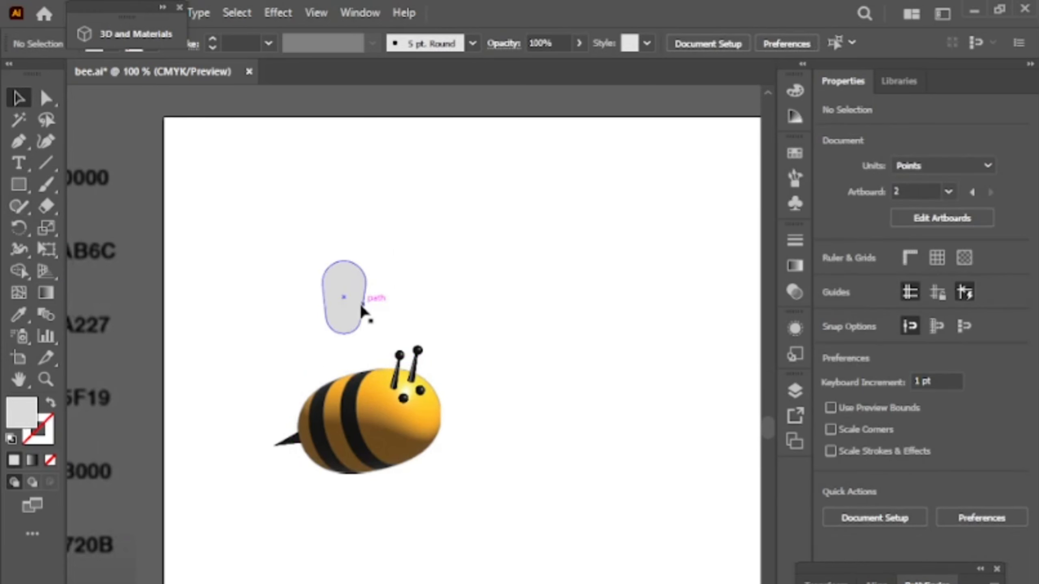
scroll(343, 346, up, 2)
drag(351, 320, 386, 339)
click(425, 324)
drag(377, 315, 367, 335)
Step: Apply a 3D Extrude to the wing with a depth of 0 px
click(136, 34)
drag(292, 13, 107, 23)
click(128, 128)
click(81, 135)
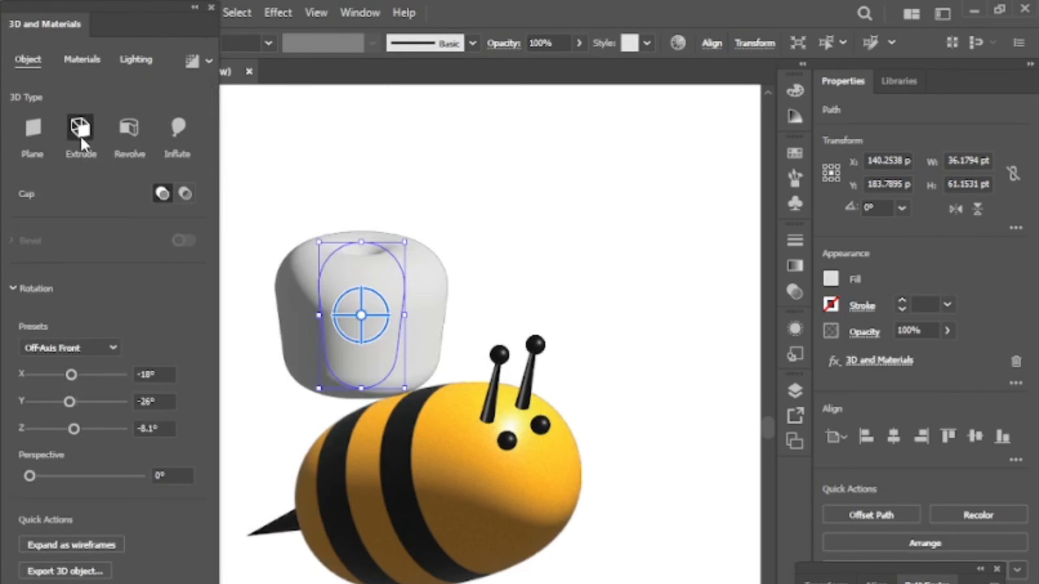
drag(168, 204, 136, 203)
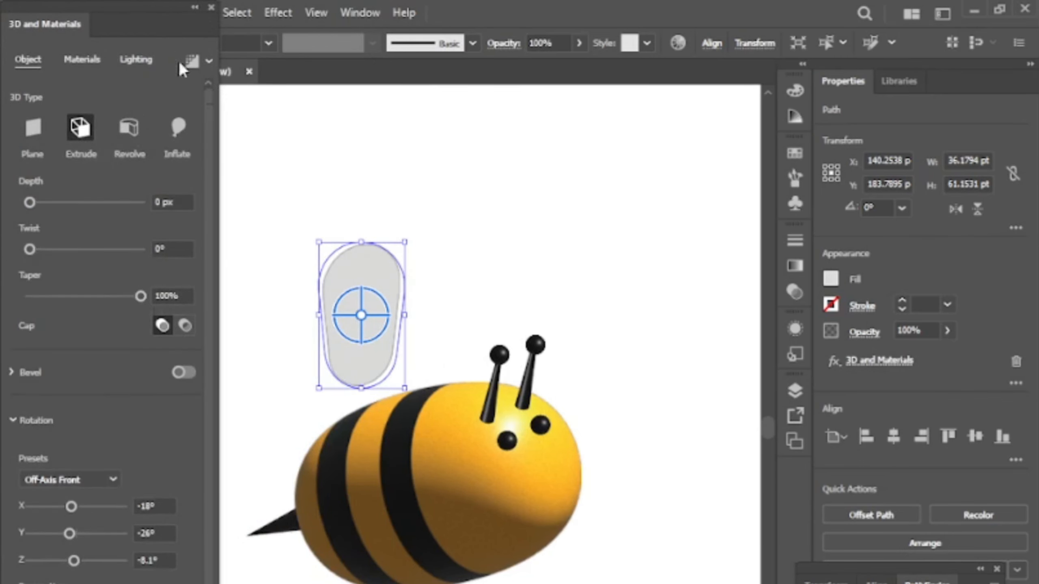
Step: Undo the intensity change on the wing's light and adjust the light's rotation instead
click(136, 62)
drag(63, 520, 2, 529)
key(ctrl+z)
key(ctrl+z)
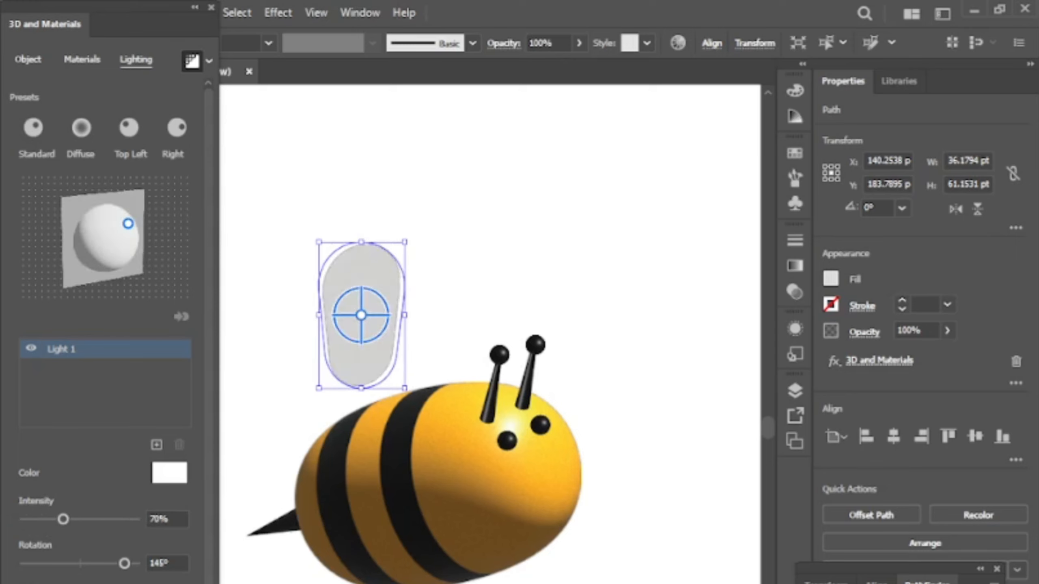
drag(124, 563, 87, 563)
click(28, 60)
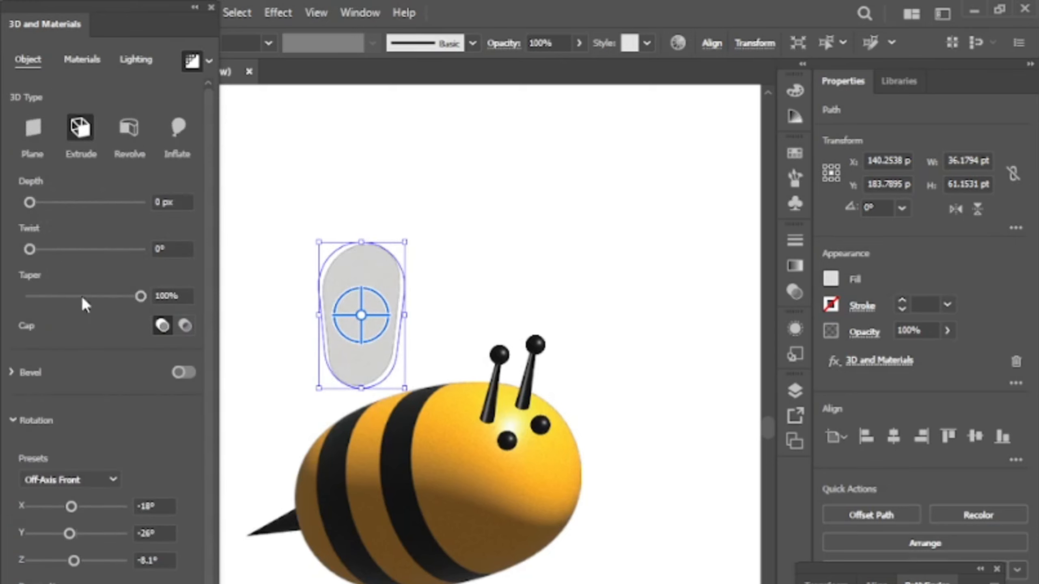
Step: Rotate the wing to X -18°, Y -43°, Z -29° and lower it onto the bee's back
scroll(77, 409, down, 1)
drag(72, 490, 68, 544)
key(ctrl+z)
drag(72, 489, 80, 492)
drag(372, 312, 377, 342)
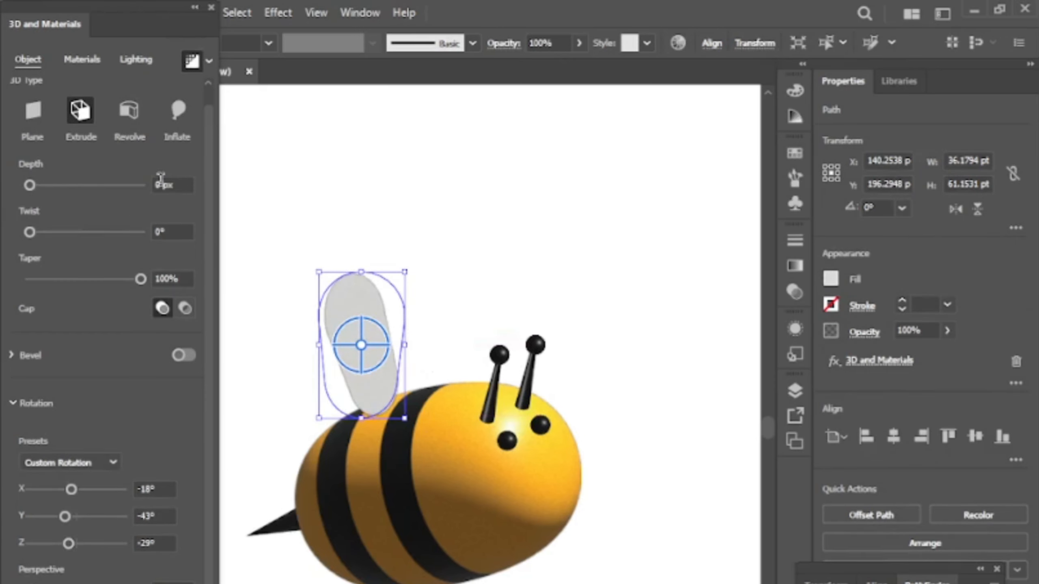
Step: Set the wing's extrusion depth to 1 px and its rotation to about X -21°, Y 55°, Z -8°
click(161, 185)
text(1)
key(Return)
click(284, 332)
click(371, 385)
drag(72, 490, 75, 545)
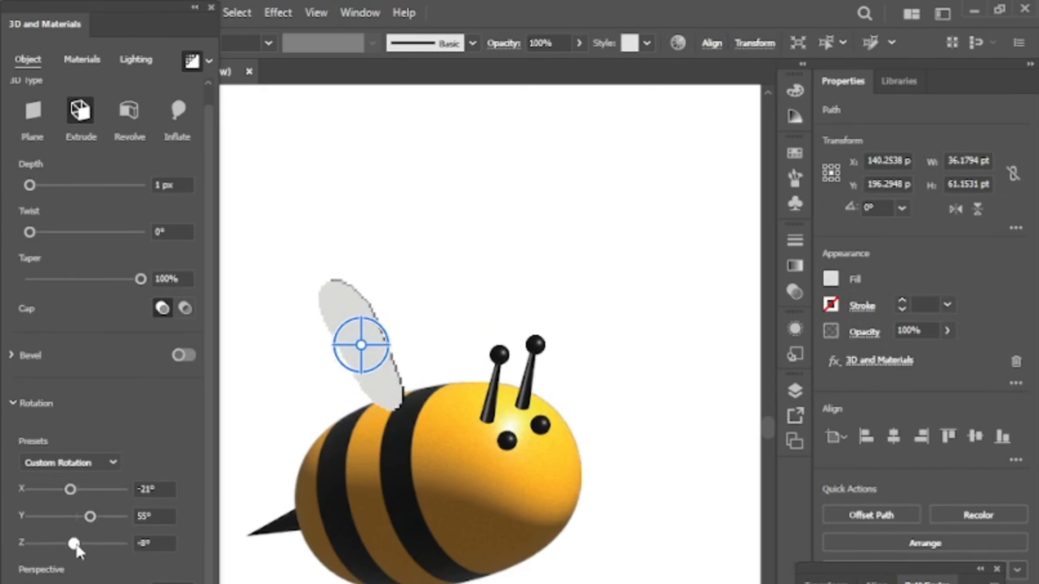
click(450, 310)
Step: Duplicate the wing towards the bee's head and rotate the copy to about X 0°, Y 55°, Z 2°
scroll(409, 393, up, 1)
drag(431, 388, 508, 369)
click(401, 200)
scroll(403, 205, down, 2)
scroll(422, 336, up, 2)
drag(71, 490, 76, 545)
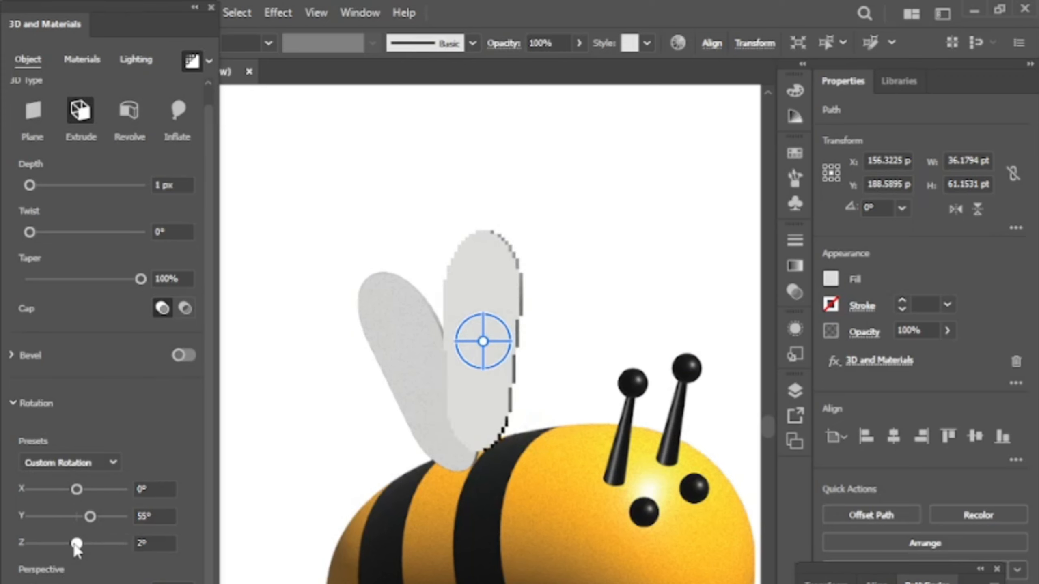
Step: Move the second wing against the first and arrange it behind the first wing and the bee's body
click(569, 348)
drag(510, 392, 465, 409)
right_click(492, 377)
click(716, 583)
click(616, 329)
click(569, 352)
key(ctrl+minus)
key(ctrl+minus)
key(ctrl+minus)
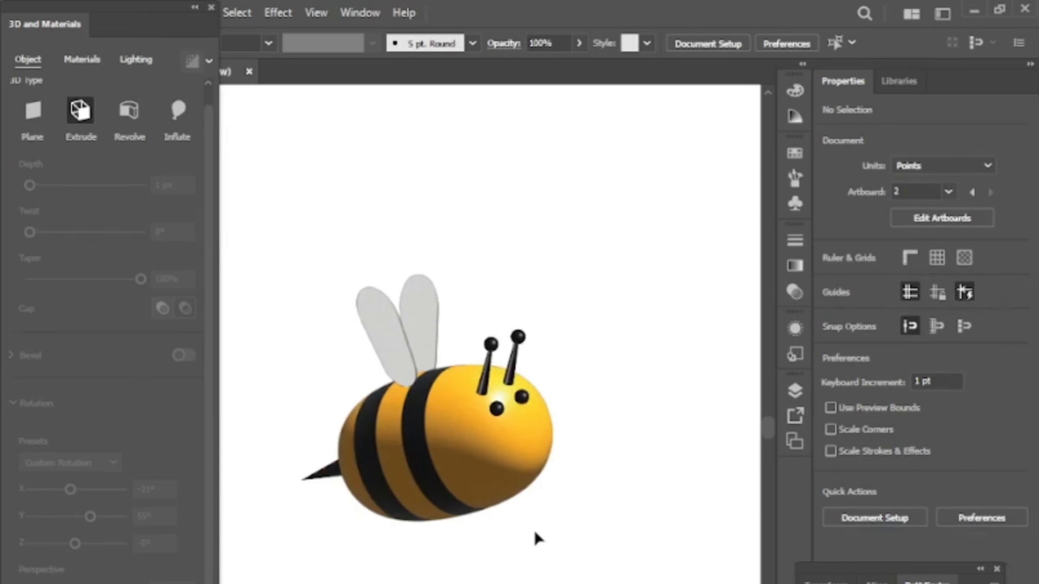
Step: Draw a straight horizontal line about 47 pt long with a 2 pt stroke in front of the bee's face
scroll(505, 474, up, 2)
drag(382, 393, 536, 526)
click(195, 7)
drag(227, 192, 175, 181)
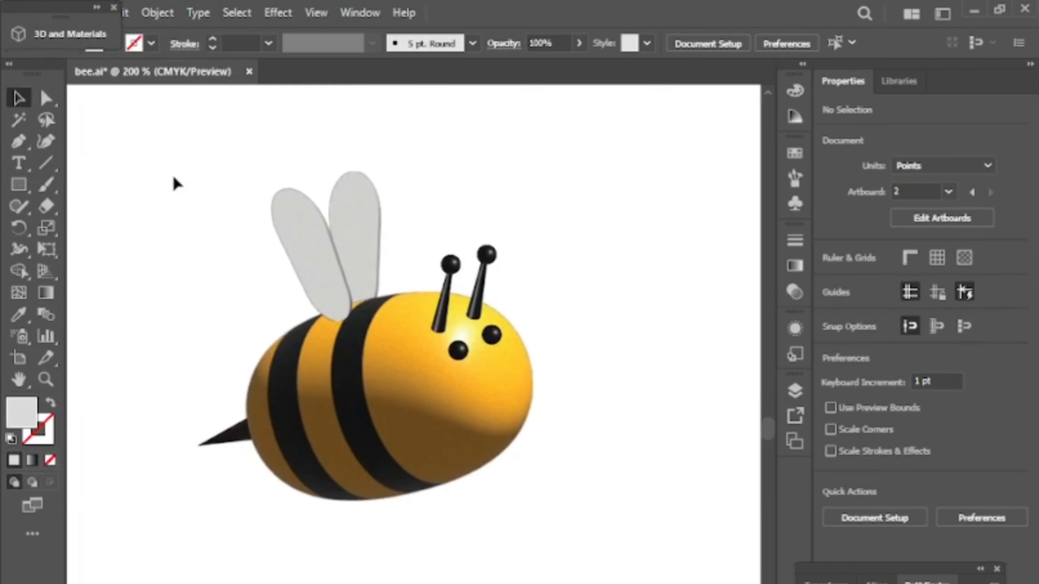
click(18, 142)
drag(576, 481, 506, 460)
click(490, 390)
click(603, 391)
key(v)
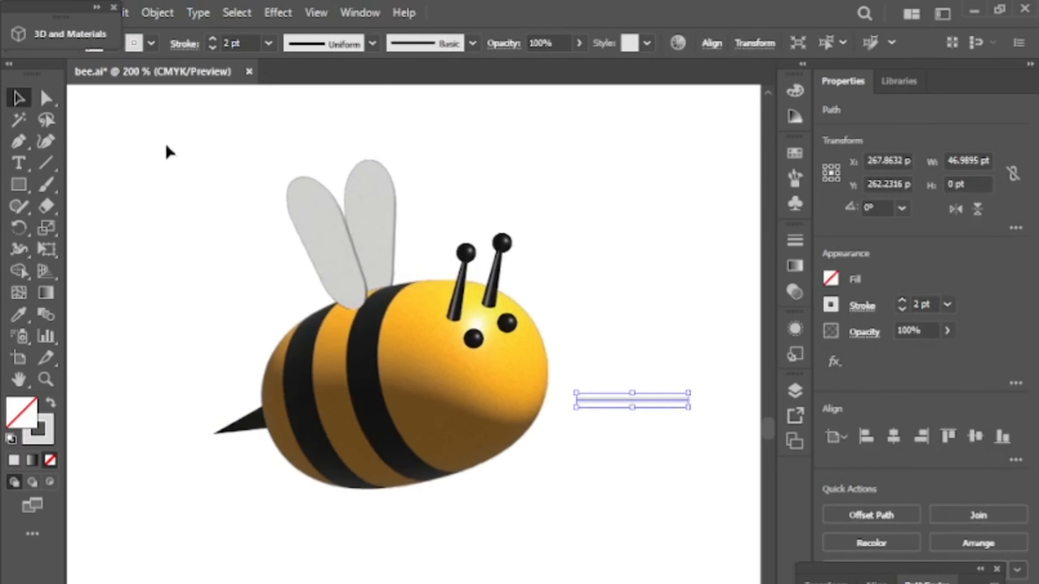
Step: Give the line the red sampled from the palette as its stroke colour, with no fill
key(ctrl+1)
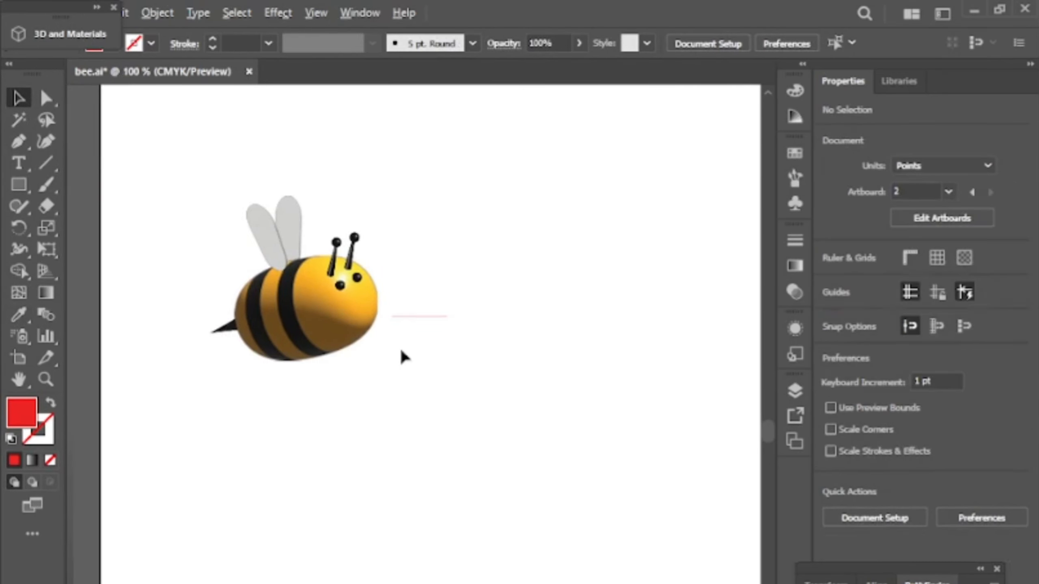
scroll(401, 351, up, 1)
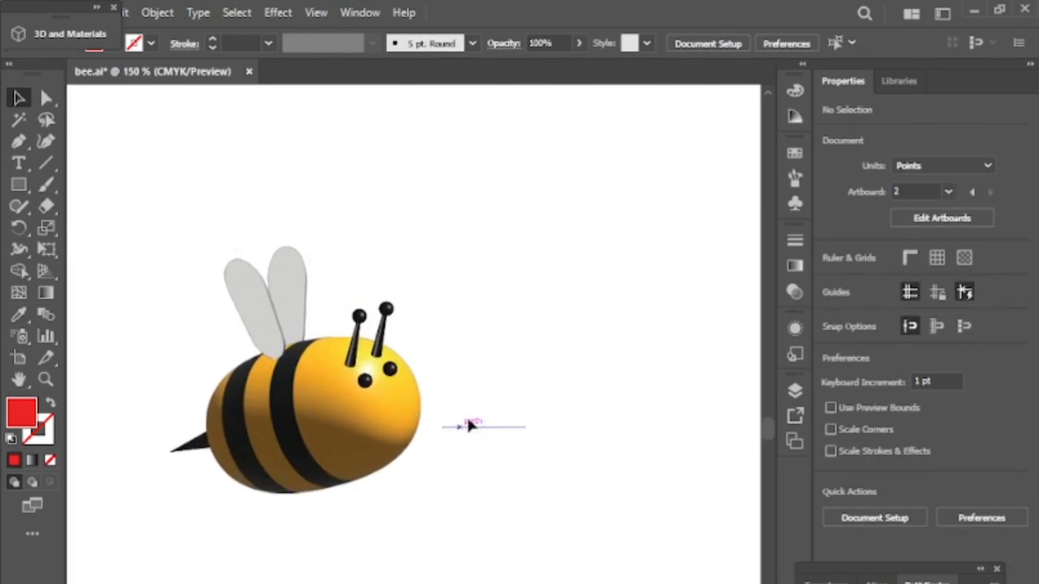
click(468, 426)
scroll(467, 426, up, 1)
scroll(249, 41, up, 2)
click(481, 351)
click(487, 408)
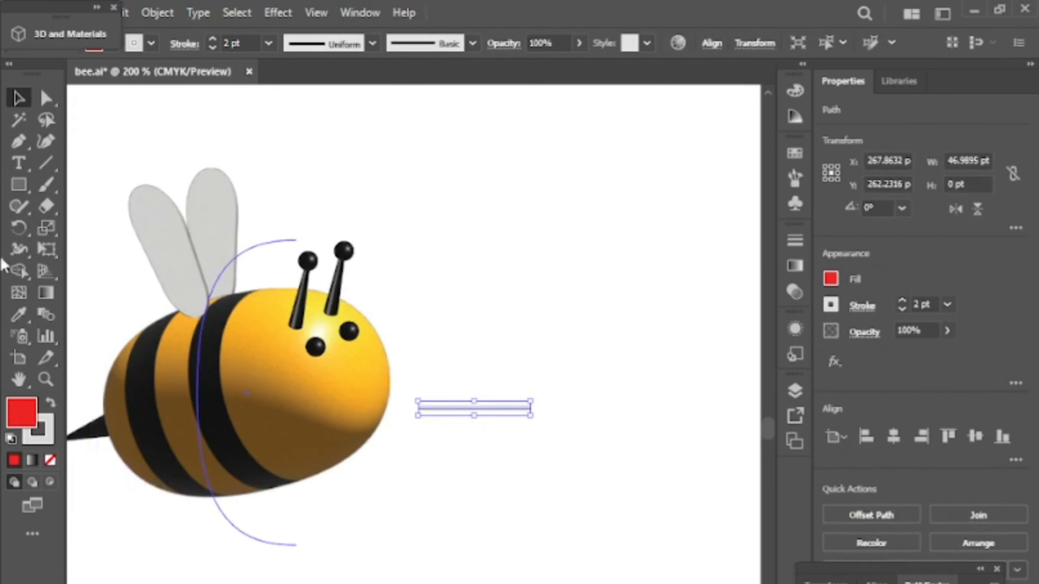
click(19, 314)
drag(102, 323, 271, 321)
click(13, 460)
key(shift+x)
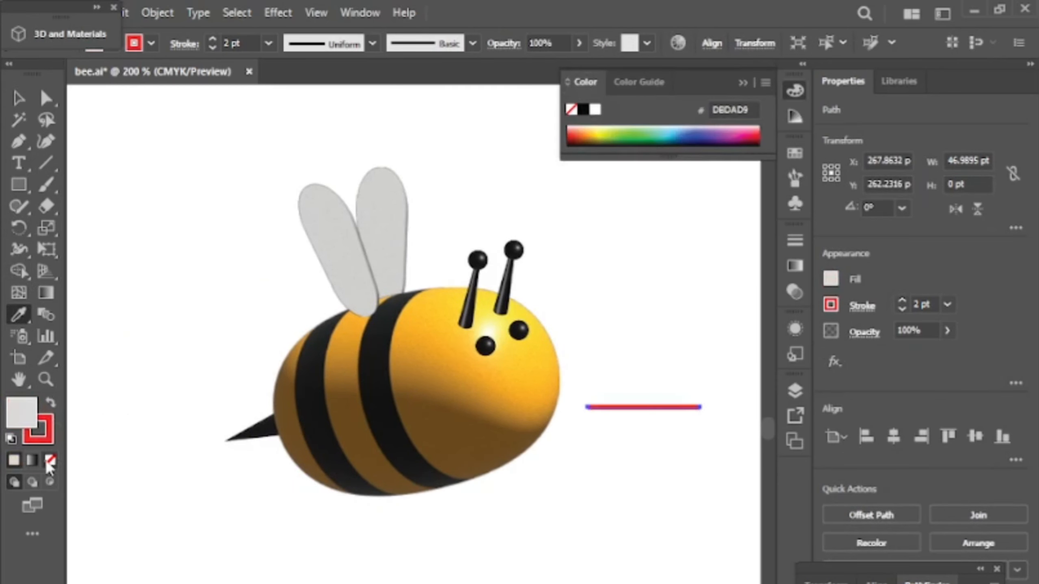
key(ctrl+z)
click(18, 98)
click(137, 157)
Step: Give the red line rounded ends and bend its middle about 9 pt downward into a smile
mouse_move(652, 408)
mouse_down()
mouse_move(498, 406)
mouse_move(518, 415)
mouse_up()
click(518, 415)
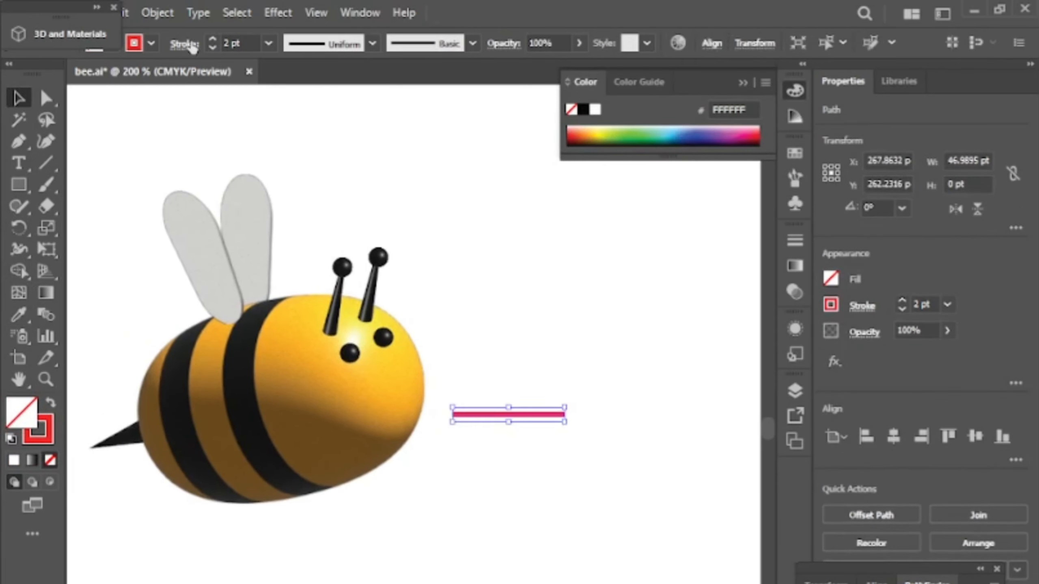
click(187, 44)
click(88, 91)
click(502, 360)
click(514, 416)
click(18, 142)
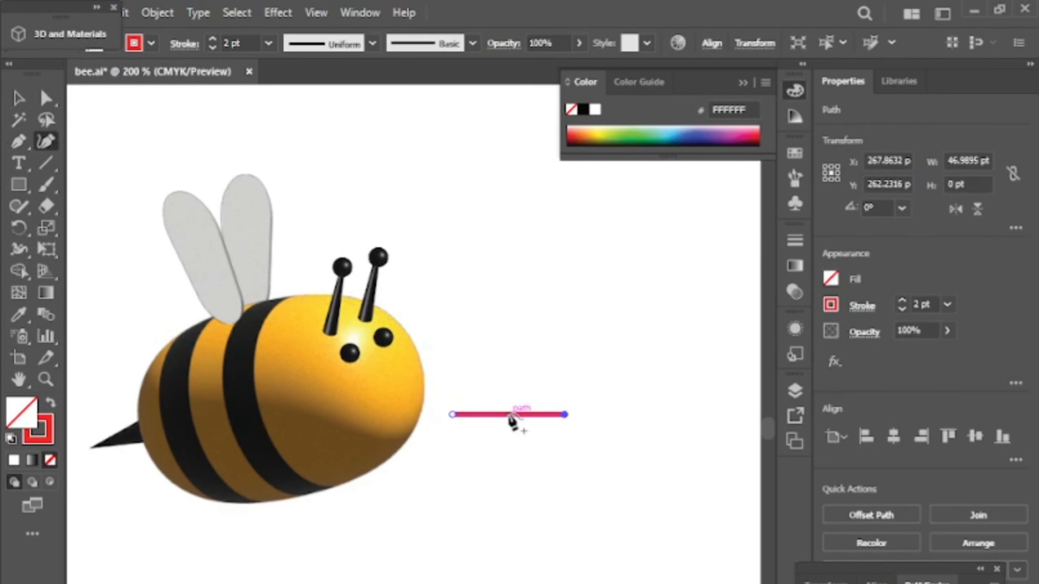
Step: Shrink the smile to about 15 × 2.8 pt and place it on the bee's face below the eyes
click(18, 98)
click(135, 163)
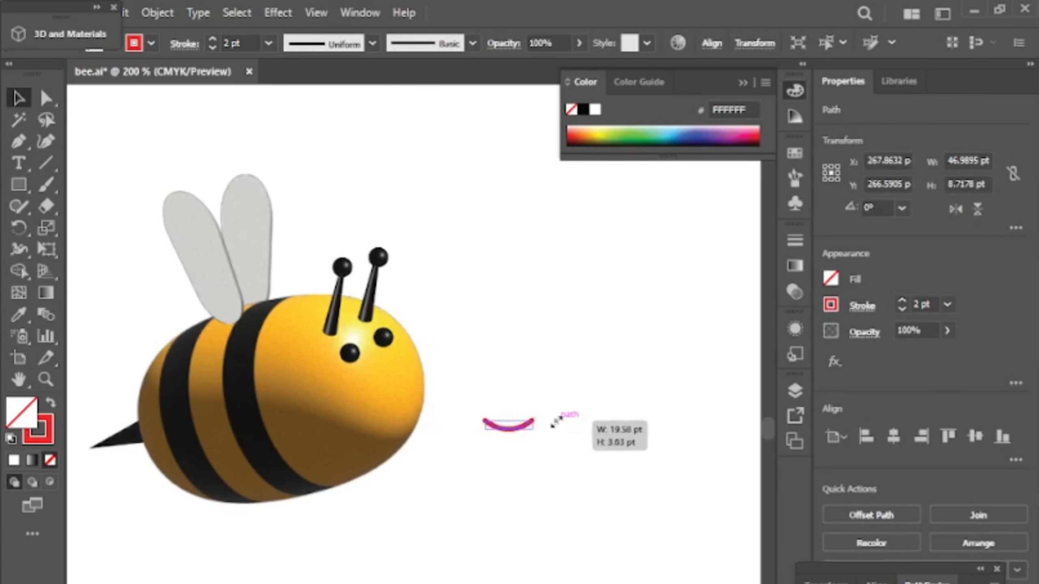
click(492, 389)
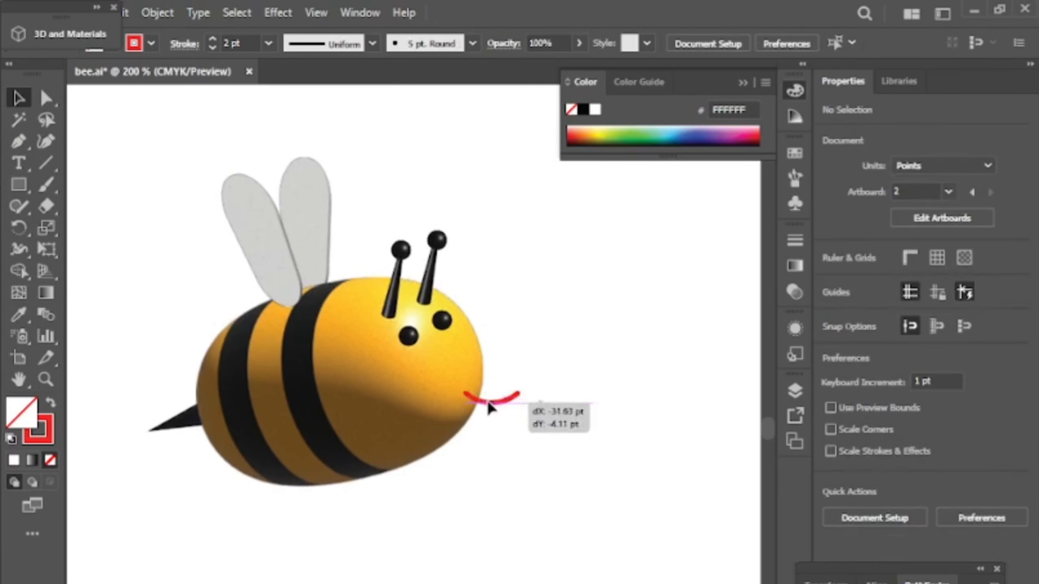
drag(494, 417, 444, 391)
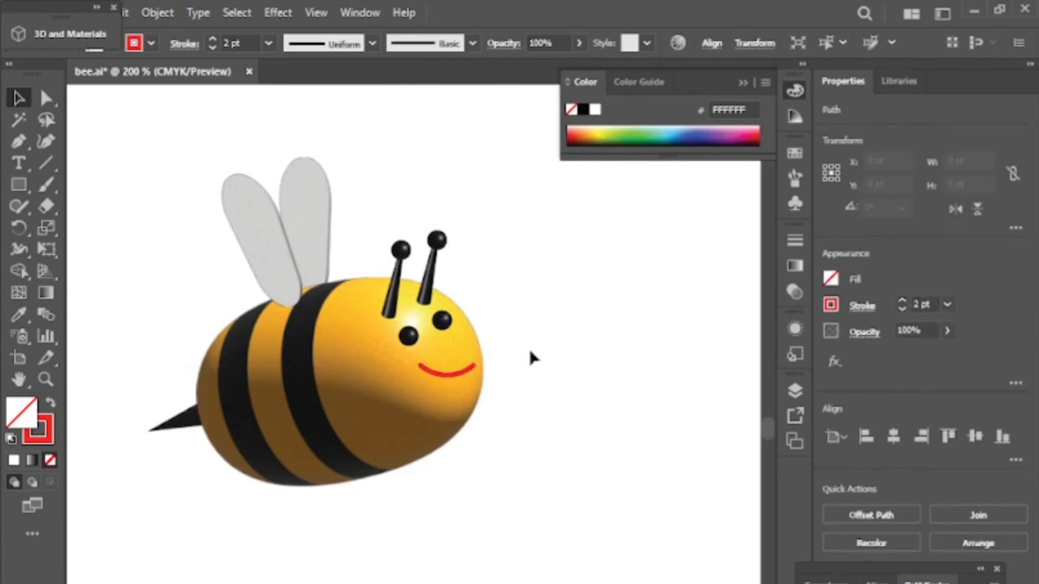
click(466, 369)
Step: Inflate the smile in 3D with a depth of 0 px and move it up about 2 pt
click(86, 34)
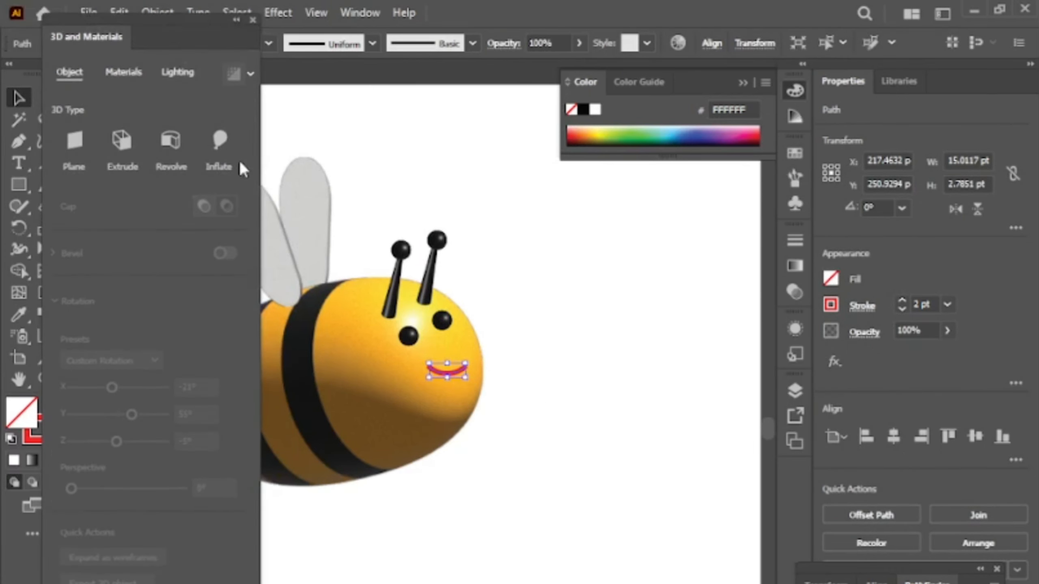
click(219, 141)
click(630, 430)
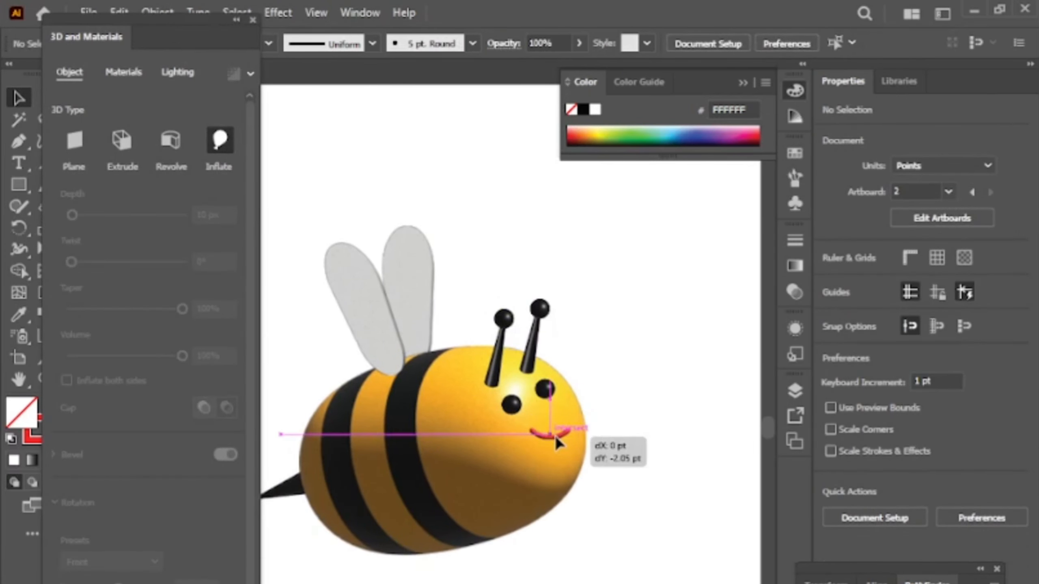
click(556, 439)
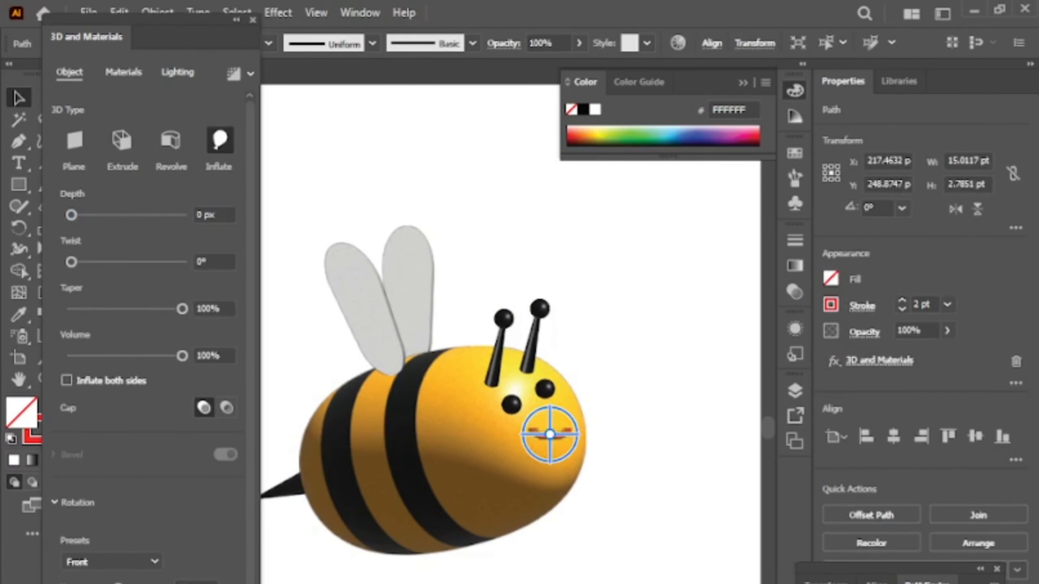
Step: Rotate the inflated smile freehand in 3D to follow the turn of the bee's face
click(567, 470)
click(591, 478)
scroll(590, 477, up, 1)
drag(592, 478, 652, 482)
click(590, 421)
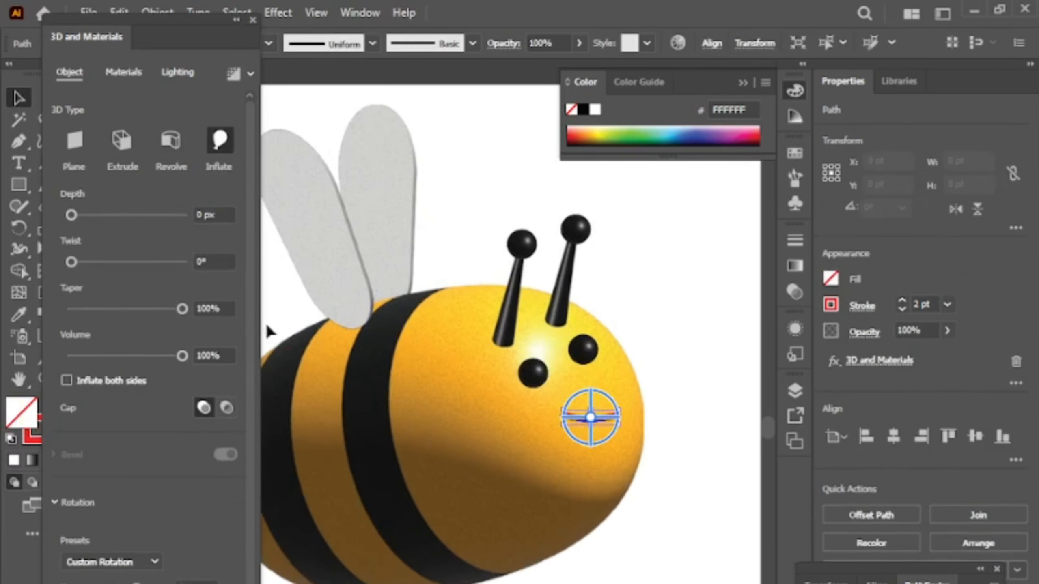
click(654, 530)
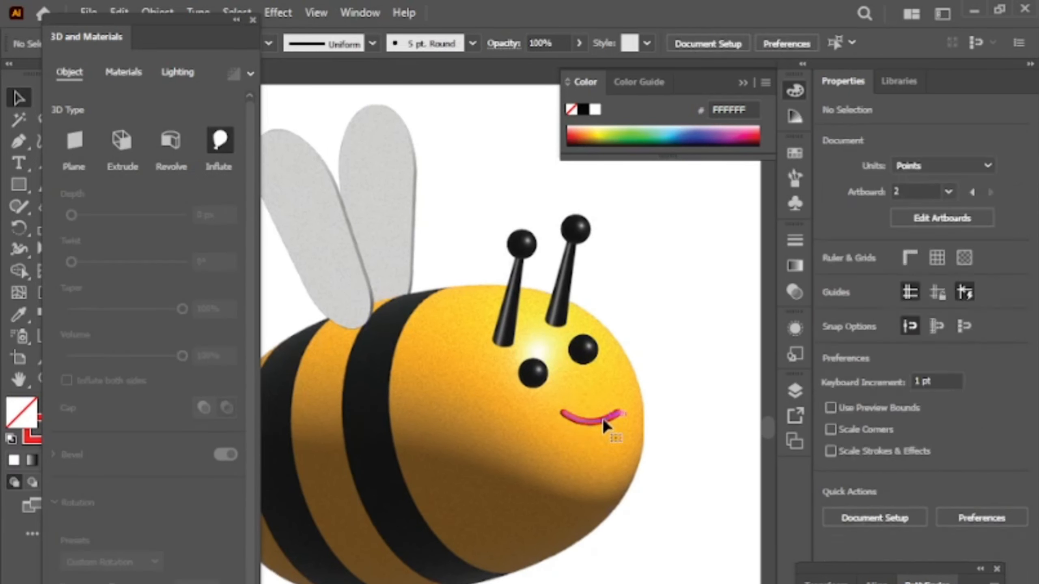
Step: Adjust the inflated smile's 3D rotation freehand so its right end tilts further up along the bee's cheek
click(602, 421)
click(500, 583)
scroll(500, 583, down, 1)
drag(500, 583, 507, 573)
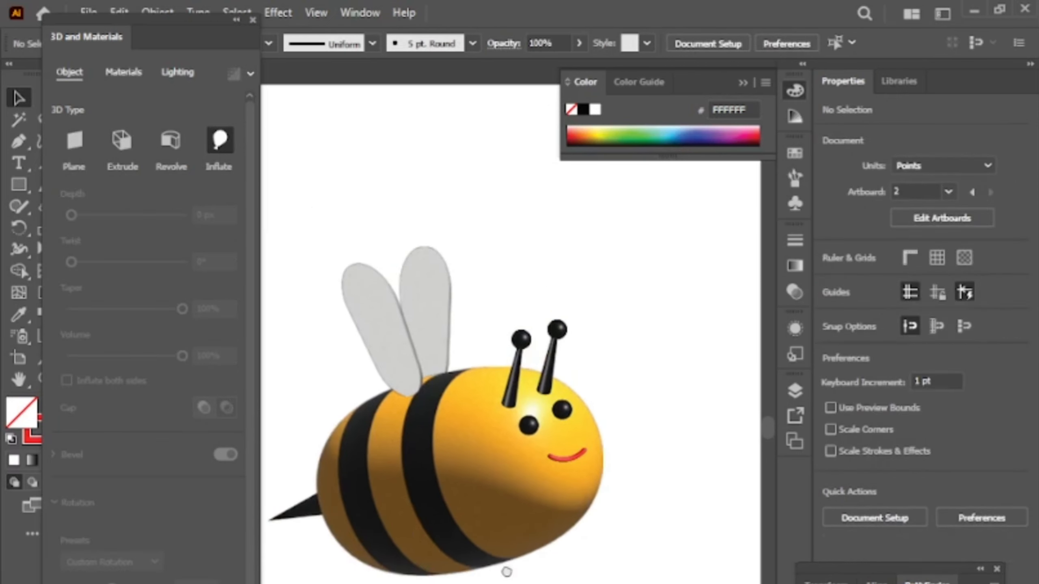
scroll(529, 499, up, 2)
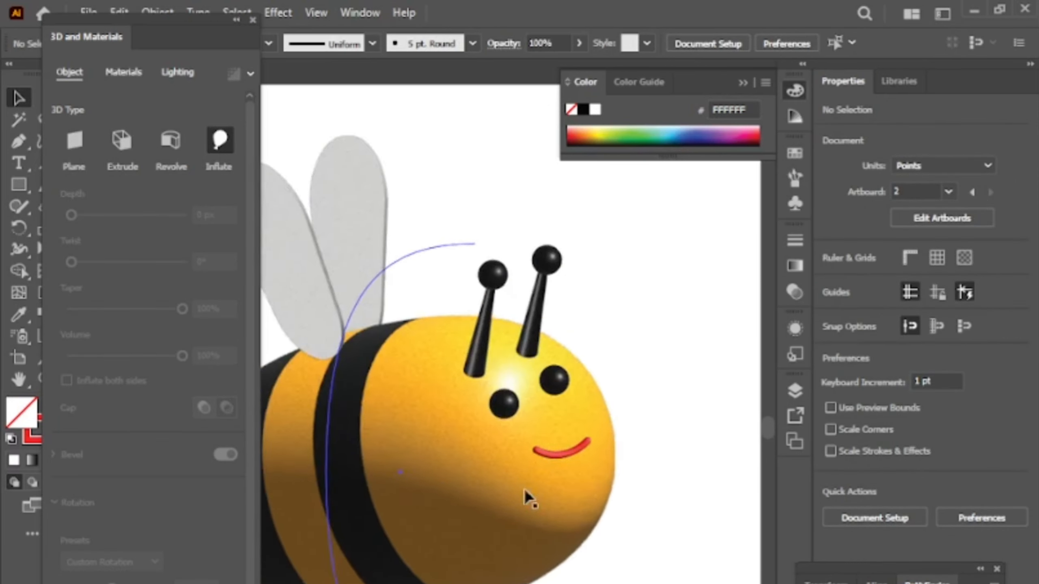
click(540, 469)
drag(566, 581, 599, 583)
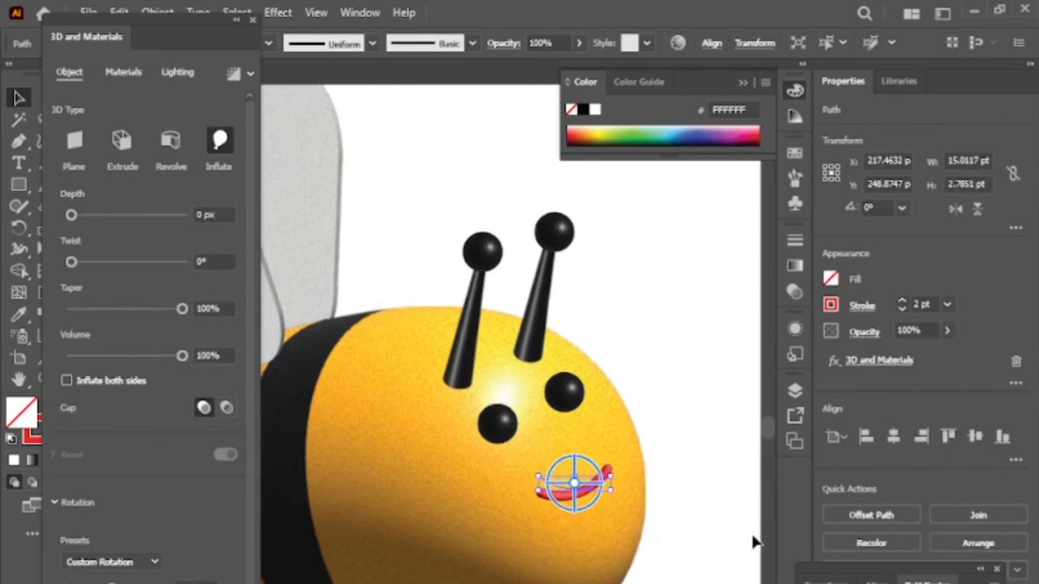
click(650, 368)
Step: Examine the tilted smile up close and check its fit on the whole bee
scroll(651, 381, down, 2)
drag(640, 532, 588, 509)
scroll(554, 476, up, 1)
drag(554, 477, 544, 534)
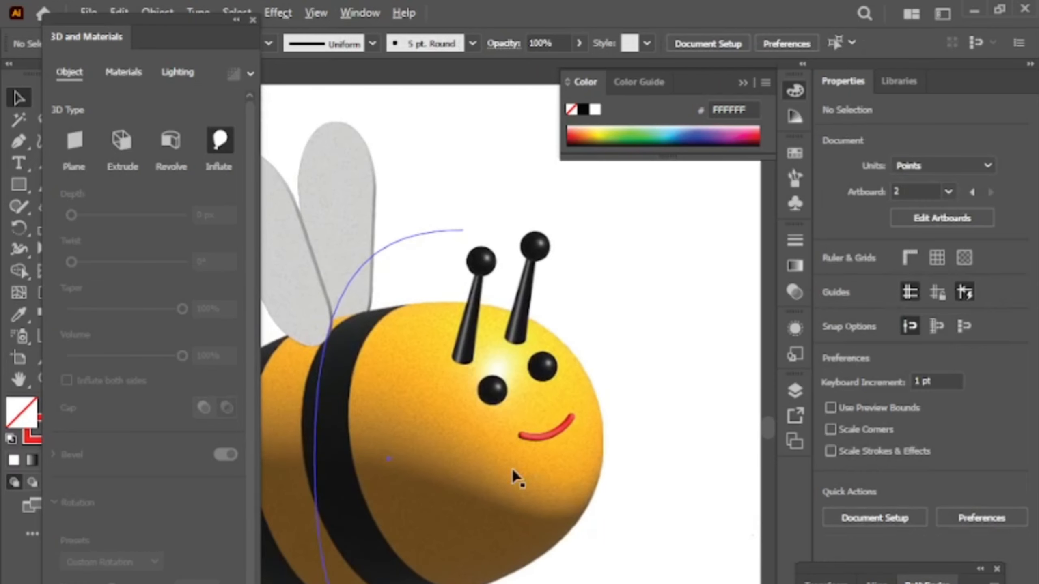
scroll(466, 486, up, 1)
click(570, 458)
click(651, 505)
scroll(632, 510, down, 2)
scroll(593, 530, down, 2)
click(492, 479)
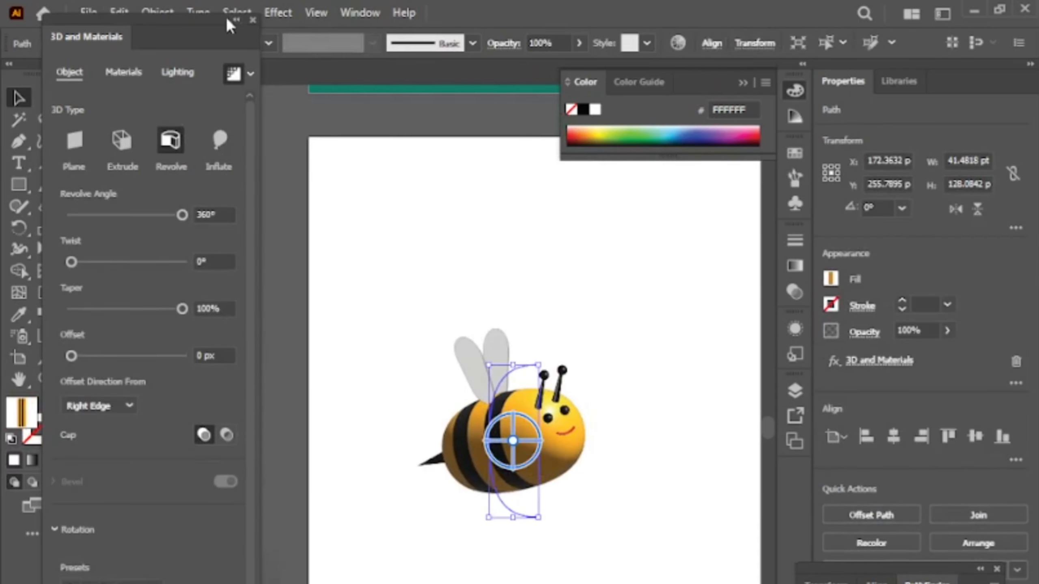
click(408, 262)
Step: Compare the 3D bee with the flat reference bee on the green artboard
scroll(491, 344, up, 2)
scroll(552, 404, down, 3)
scroll(532, 382, up, 8)
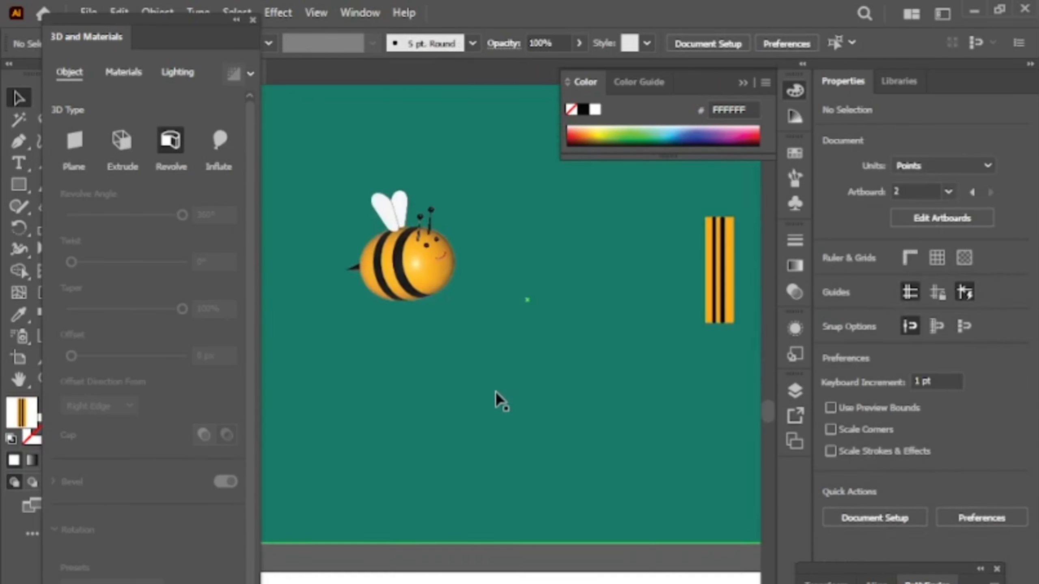
scroll(485, 409, up, 1)
scroll(480, 262, down, 2)
click(421, 301)
click(475, 383)
drag(478, 393, 482, 160)
drag(424, 515, 501, 354)
scroll(452, 469, up, 1)
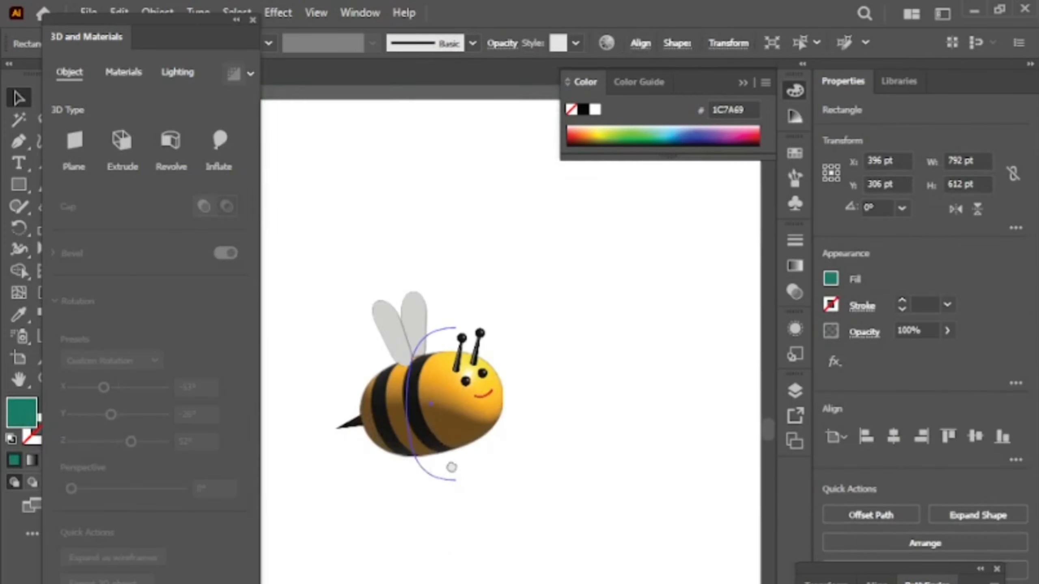
scroll(399, 339, up, 2)
click(385, 393)
scroll(538, 309, down, 2)
drag(528, 164, 489, 446)
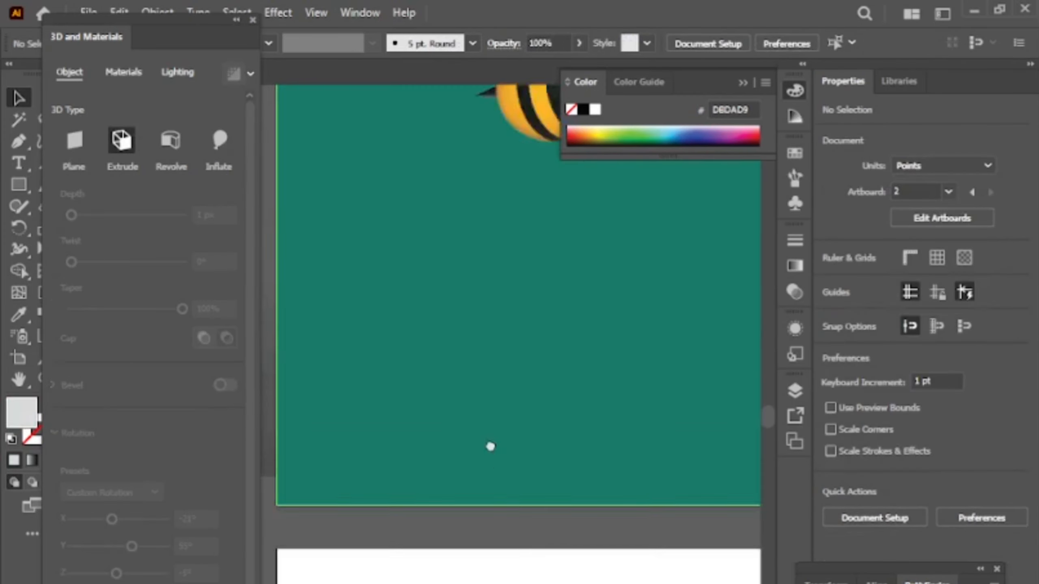
drag(523, 261, 508, 229)
drag(500, 491, 491, 244)
drag(446, 520, 532, 390)
Step: Set the rotation of the light on the bee's striped body to 136°
scroll(524, 470, up, 2)
click(524, 471)
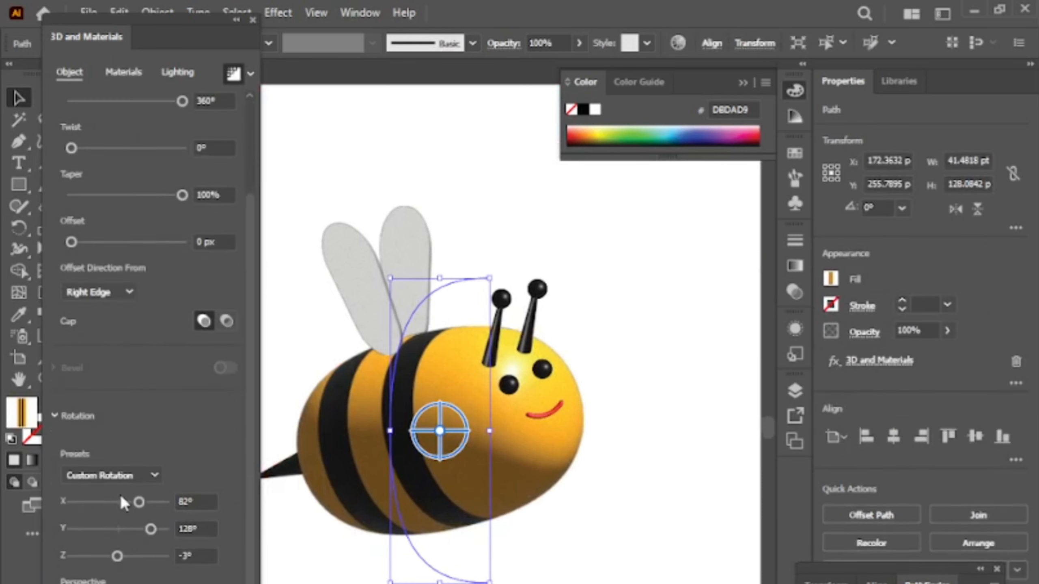
click(178, 72)
mouse_move(141, 576)
mouse_down()
mouse_move(65, 576)
mouse_move(163, 576)
mouse_up()
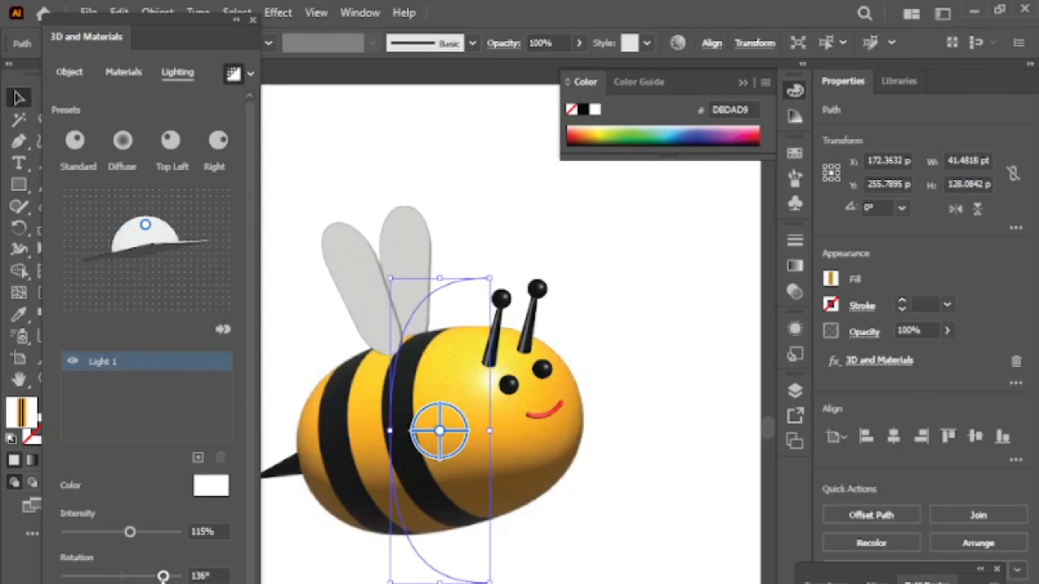
click(621, 491)
scroll(622, 491, down, 3)
drag(622, 491, 474, 559)
drag(477, 399, 487, 487)
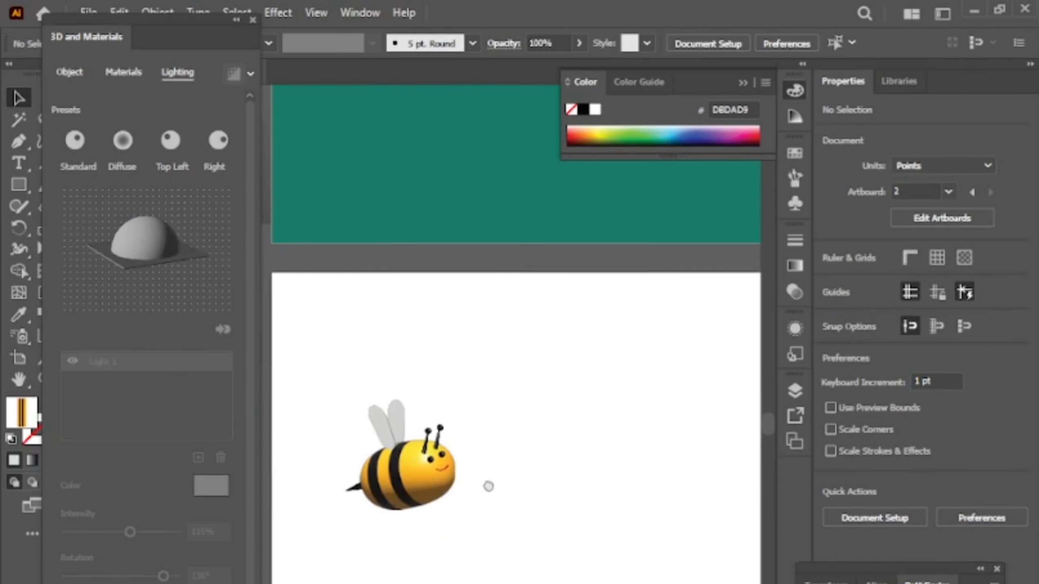
Step: Cover the bee's white artboard with a rectangle of about 792 × 600 pt, filled with blue 1B9DB2 and without stroke
scroll(490, 489, down, 1)
scroll(507, 497, up, 1)
click(236, 21)
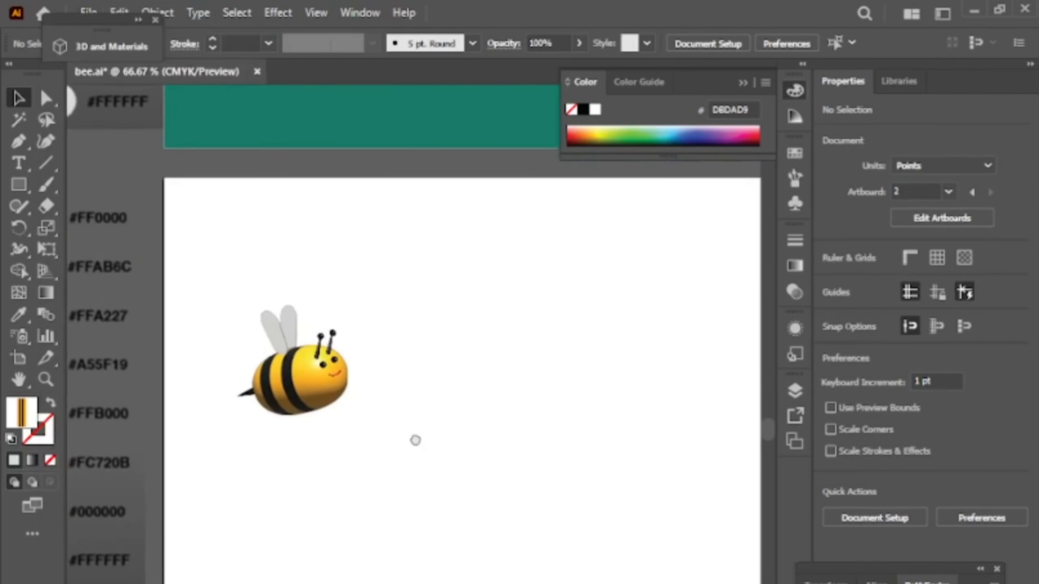
drag(106, 165, 473, 469)
key(ctrl+z)
double_click(19, 420)
click(547, 583)
click(502, 577)
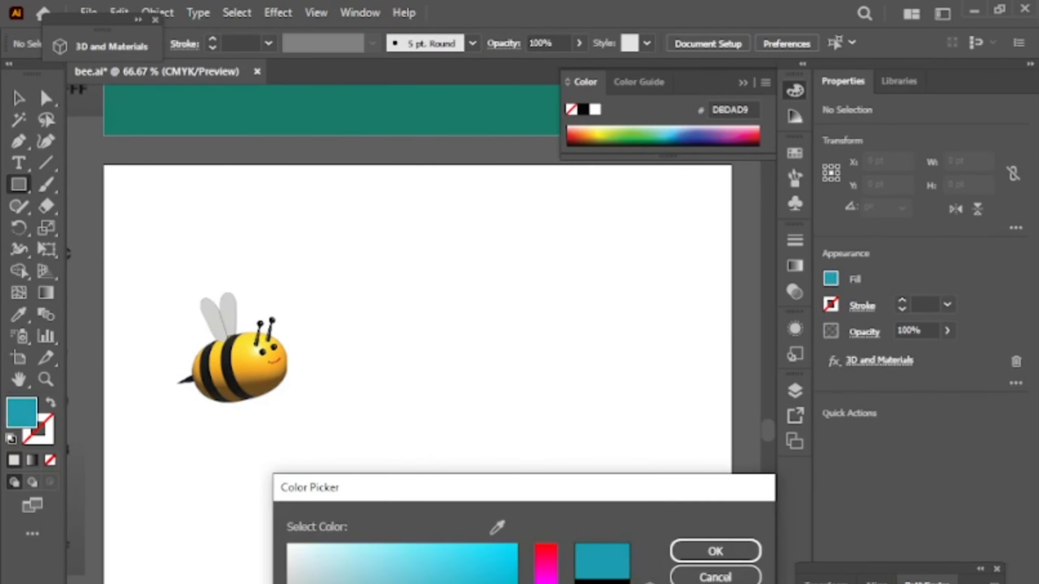
click(716, 551)
drag(103, 164, 733, 583)
Step: Send the blue background rectangle behind all parts of the bee
right_click(319, 238)
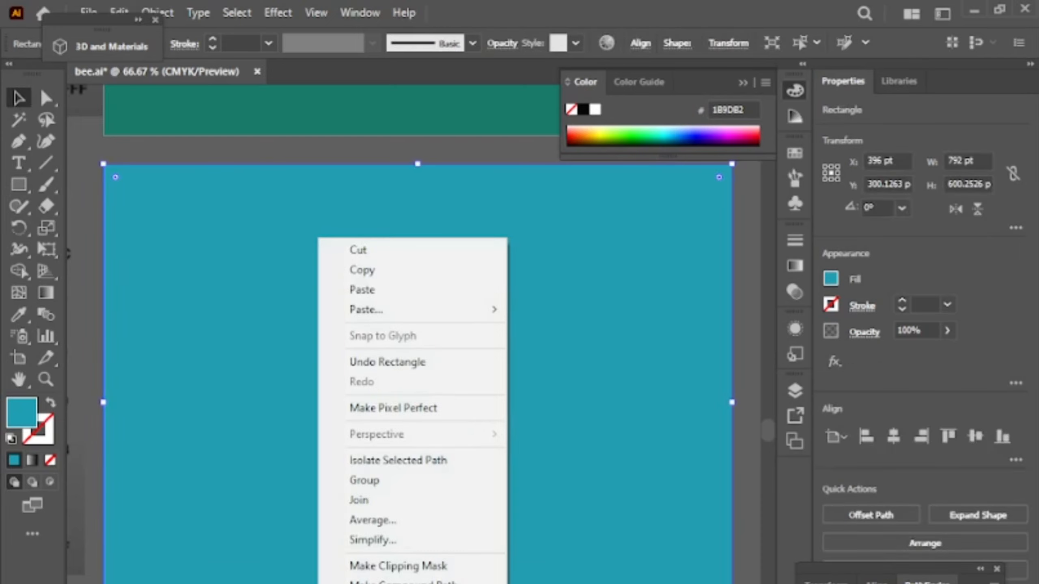
click(544, 583)
click(84, 176)
drag(162, 267, 274, 361)
key(ctrl+z)
Step: Lock the blue background rectangle within Layer 4 and view the bee up close at 300% zoom
click(795, 391)
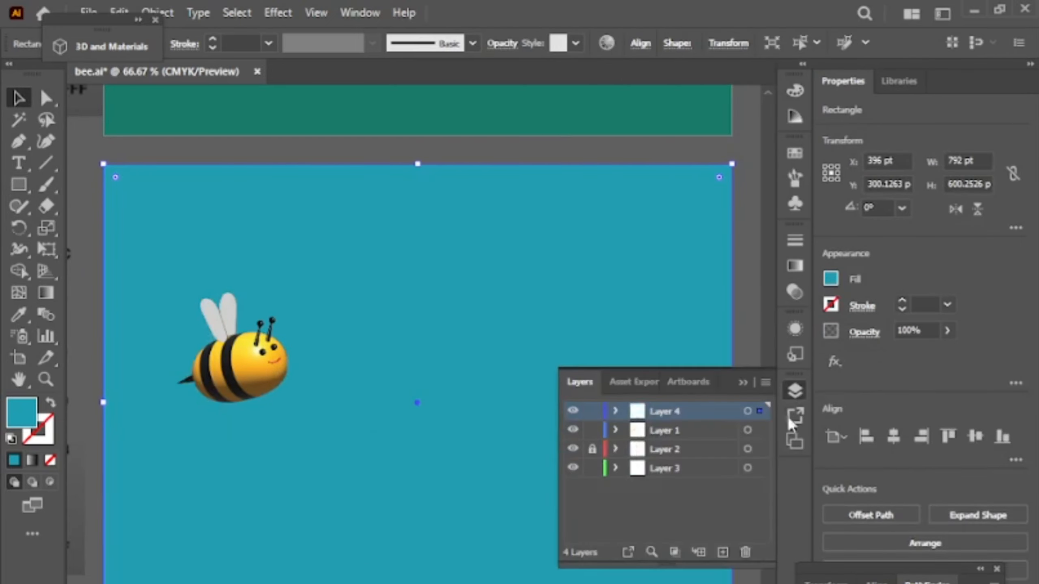
click(616, 411)
scroll(617, 450, down, 5)
click(593, 478)
scroll(610, 450, up, 5)
click(615, 411)
click(576, 381)
key(ctrl+equal)
key(ctrl+equal)
drag(154, 506, 425, 469)
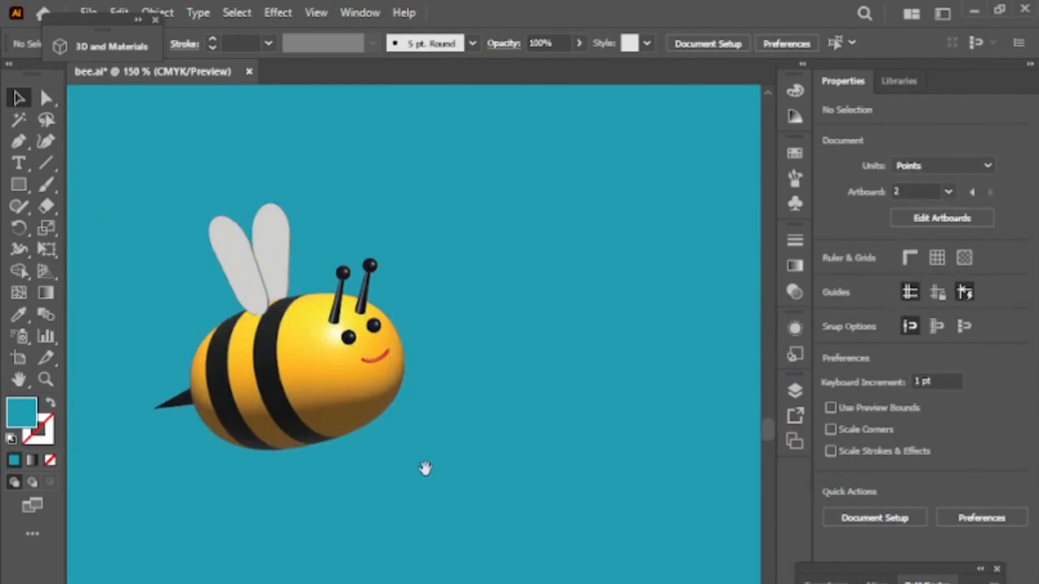
key(ctrl+equal)
key(ctrl+equal)
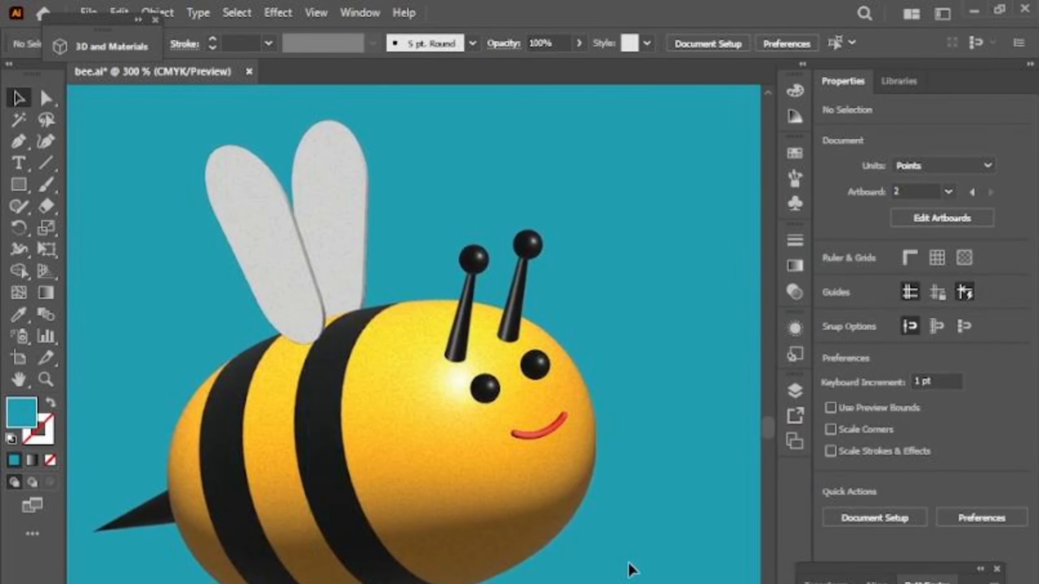